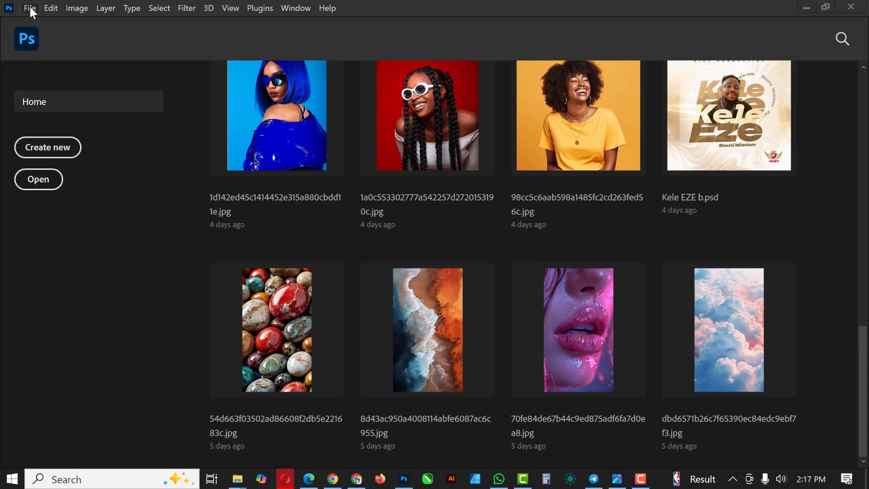
- Start a new document and name it Sport Poster
click(30, 6)
click(36, 22)
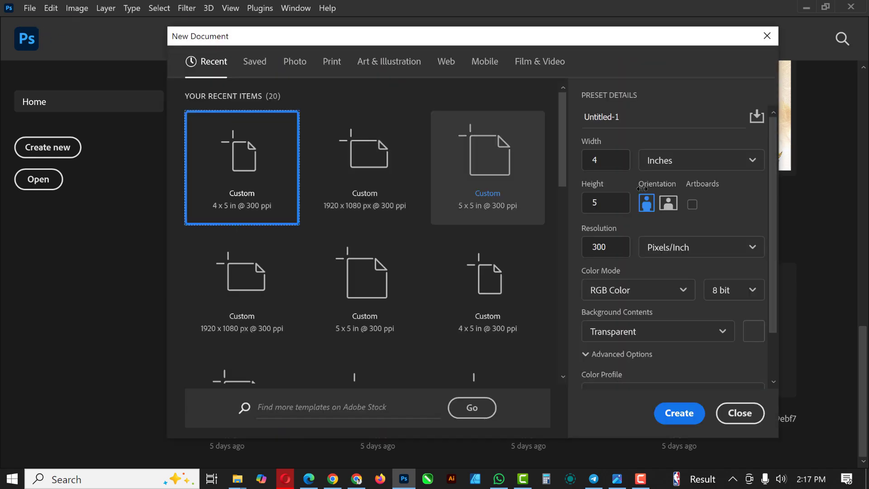
click(582, 117)
key(ctrl+a)
key(BackSpace)
key(ctrl+z)
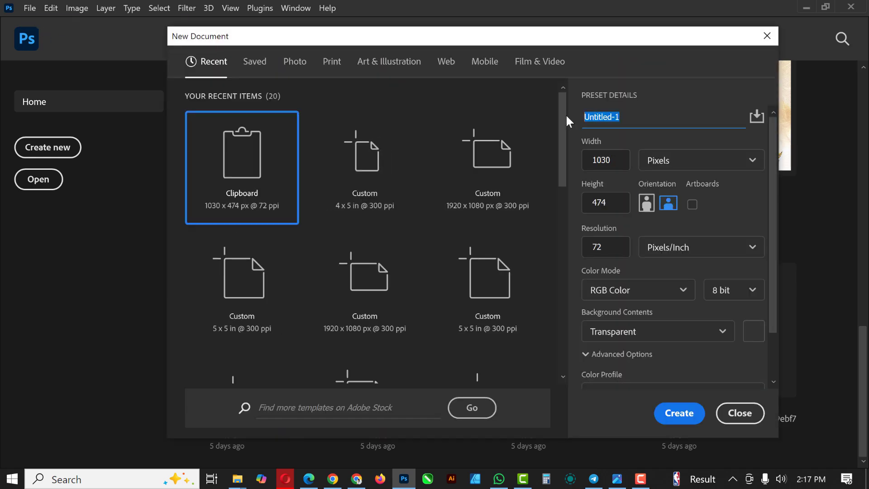
click(583, 117)
key(ctrl+a)
text(Sport Poster)
- Set the document to 4 by 5 inches at 300 pixels/inch and create it
click(677, 166)
click(643, 201)
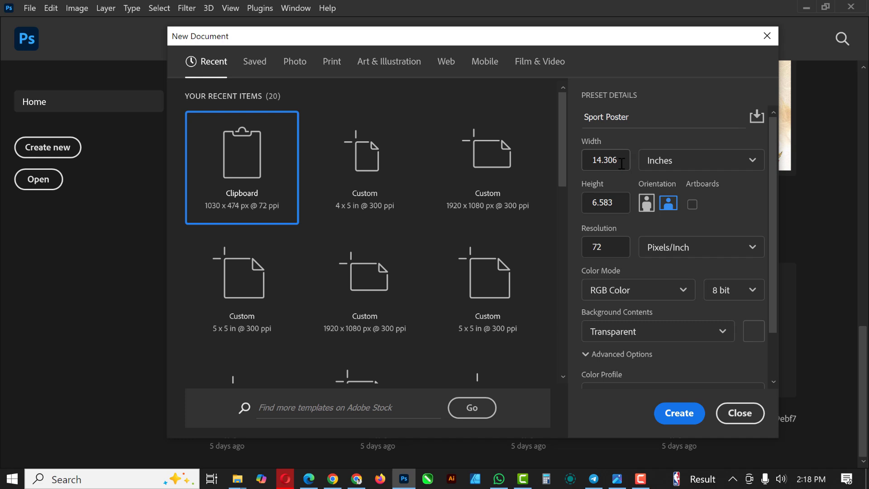
text(4)
key(Tab)
text(5)
double_click(604, 247)
text(300)
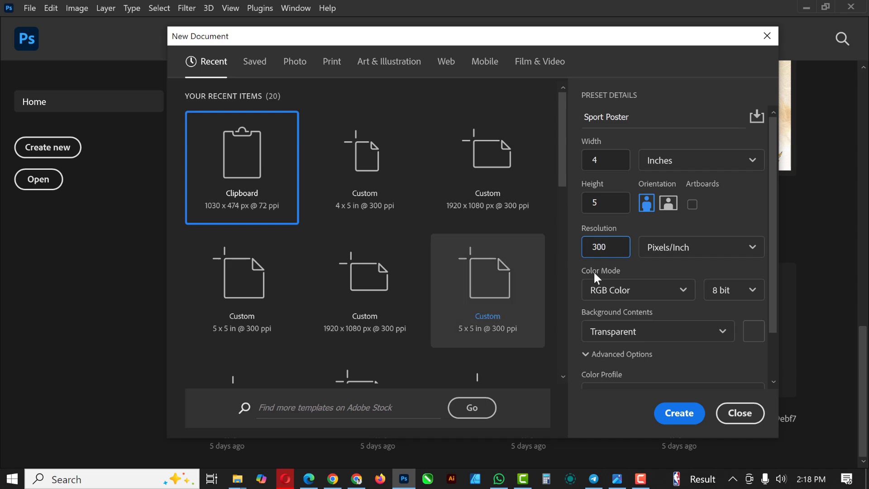
click(681, 411)
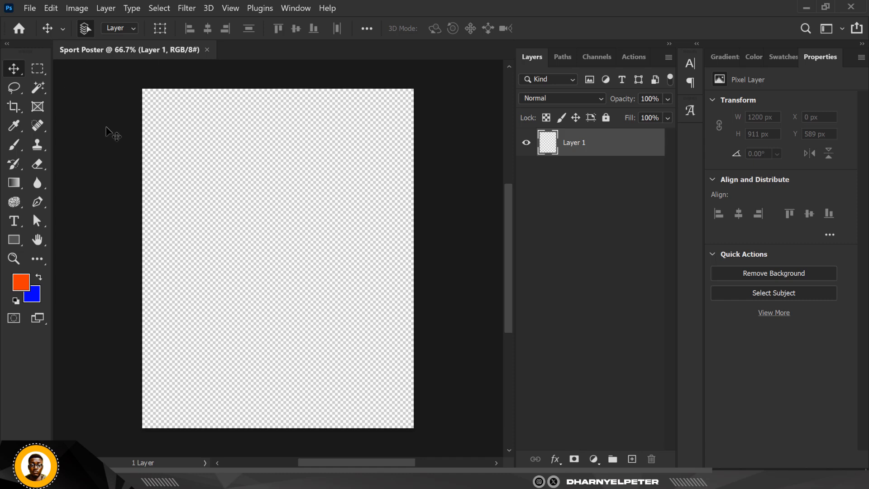
- Place the football stadium image from the MBAPPE folder into the Sport Poster document
scroll(107, 132, up, 1)
scroll(194, 145, down, 2)
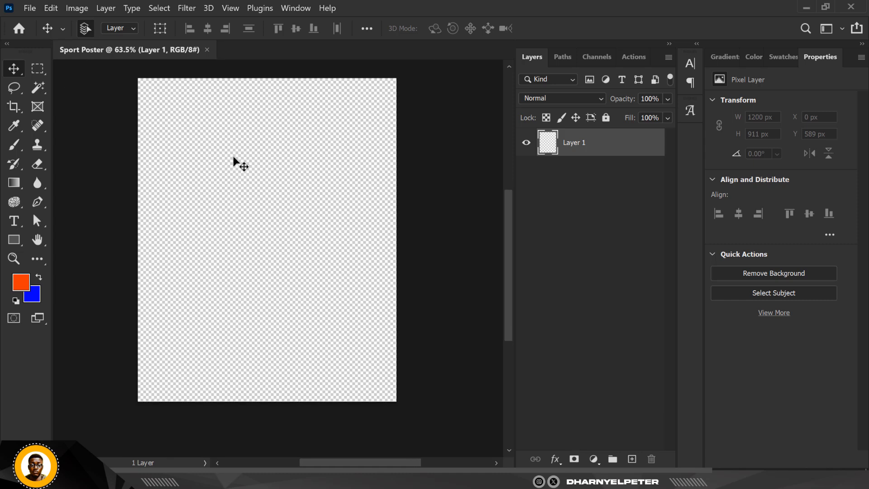
mouse_move(237, 478)
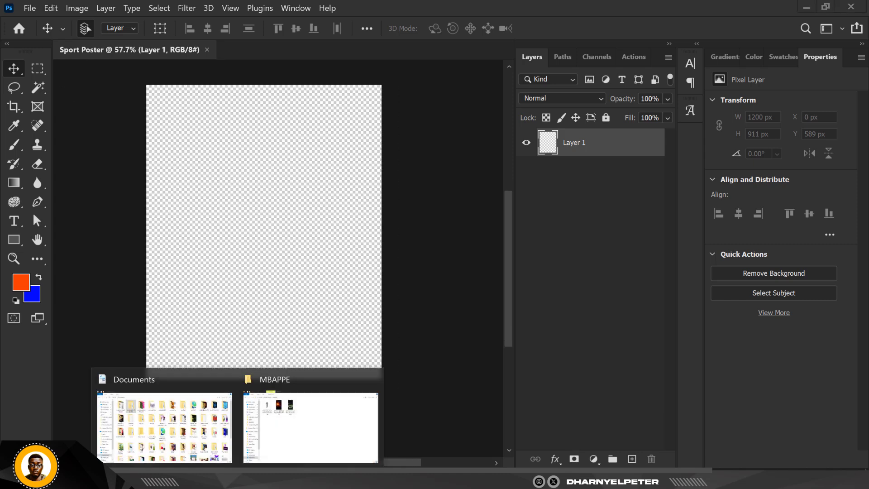
click(285, 437)
drag(302, 96, 320, 224)
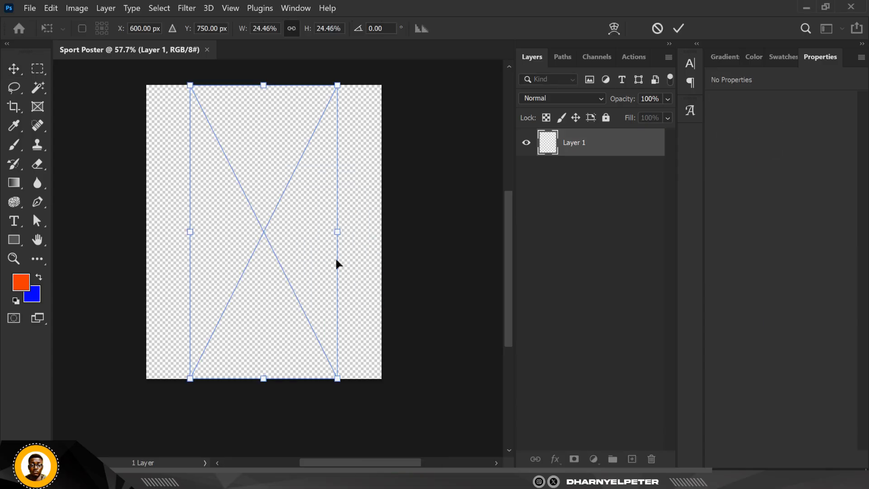
- Enlarge the placed stadium image to about 44% to cover the canvas and lower it to about Y 971 px
scroll(335, 258, down, 3)
drag(336, 351, 423, 420)
drag(357, 232, 353, 263)
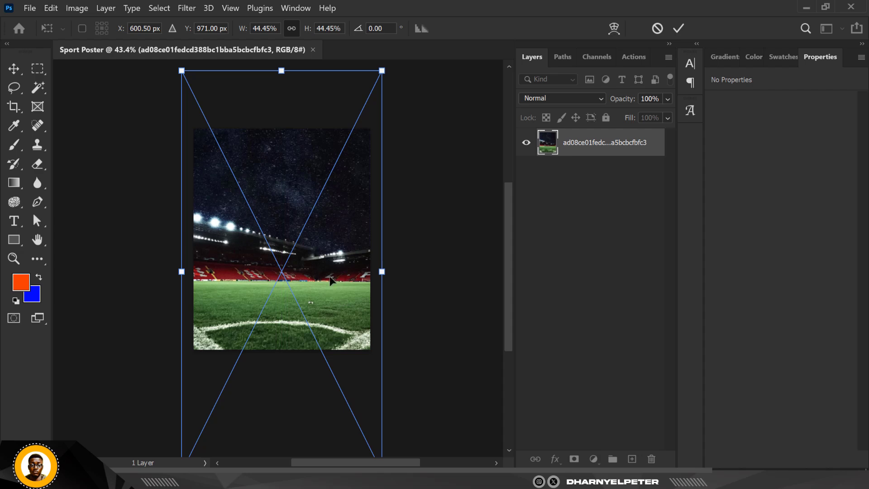
key(Return)
scroll(312, 213, up, 3)
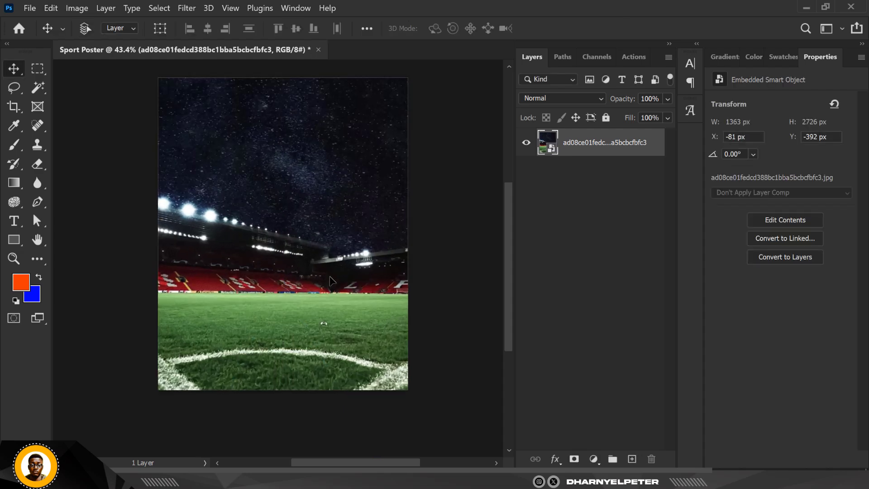
scroll(312, 213, down, 1)
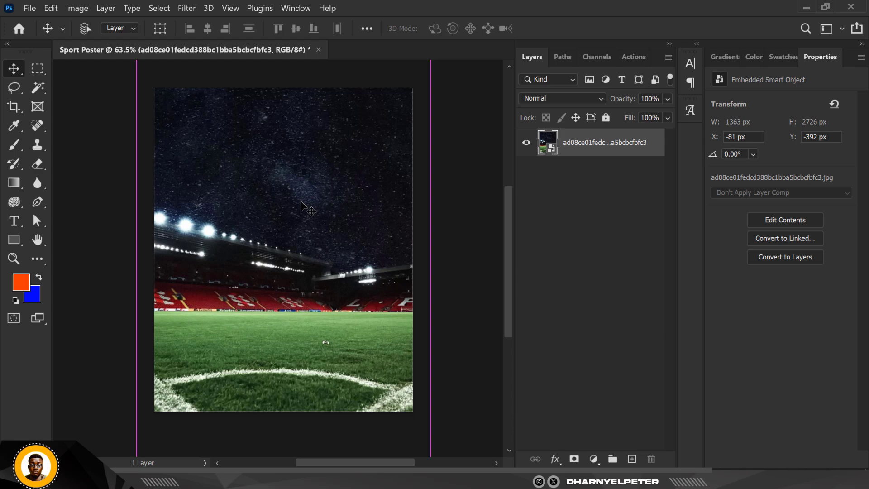
- Scale the stadium image down to about 41% and move it down to about Y 1030 px
key(ctrl+t)
scroll(302, 209, down, 2)
scroll(302, 209, down, 2)
drag(379, 83, 374, 99)
drag(301, 231, 302, 239)
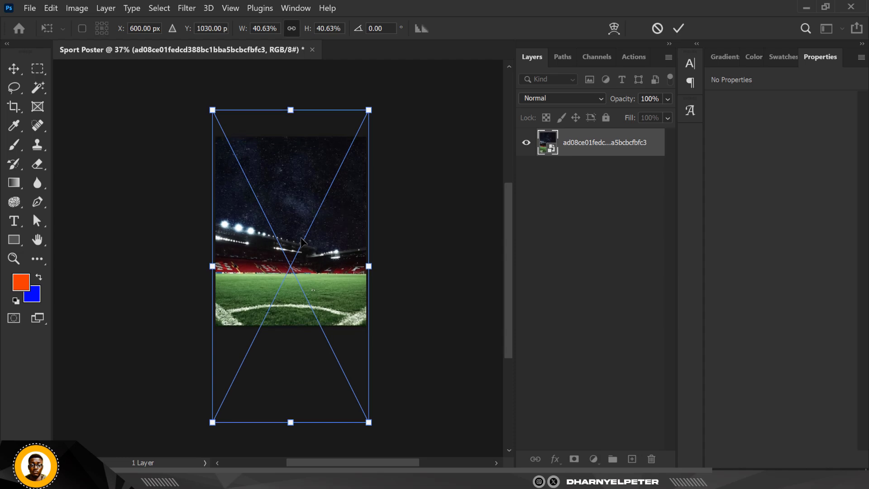
key(Return)
scroll(292, 222, up, 3)
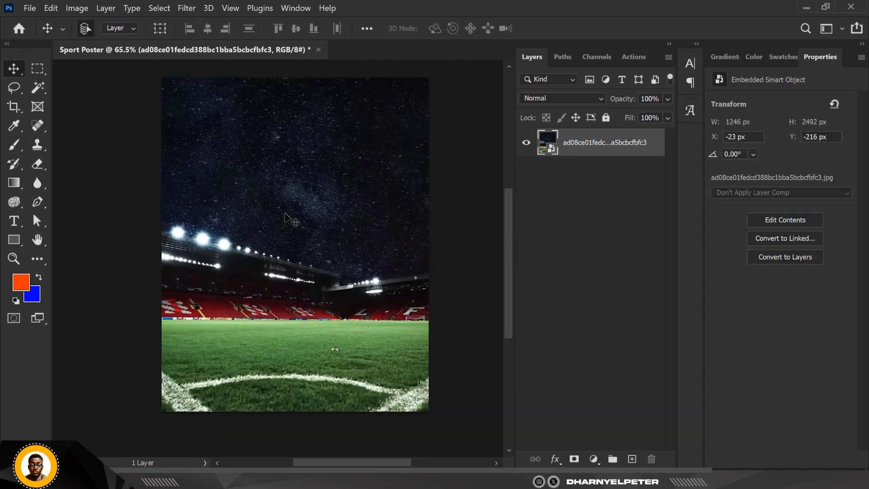
scroll(292, 222, up, 2)
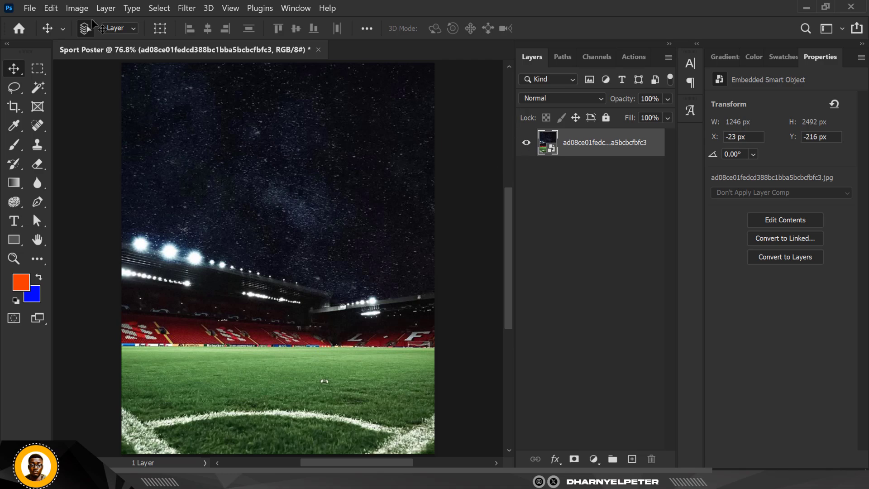
- Apply a Gaussian Blur with a 5.8-pixel radius to the stadium image
click(190, 10)
mouse_move(223, 167)
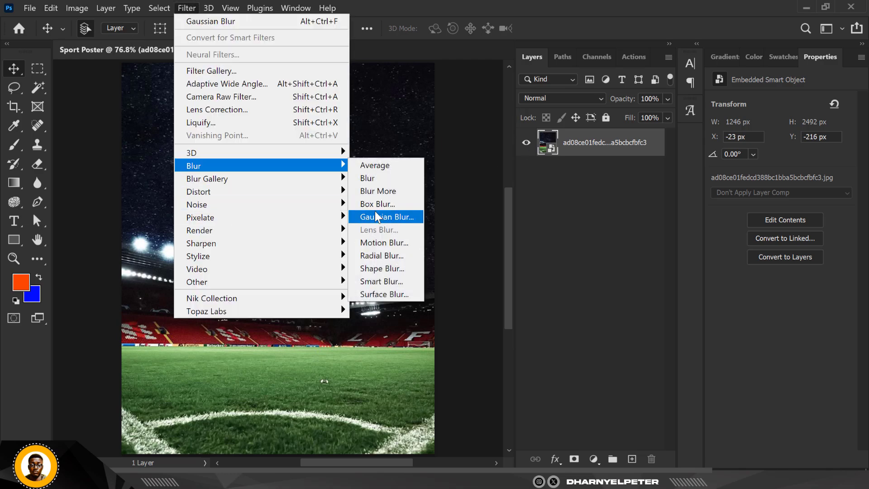
click(384, 216)
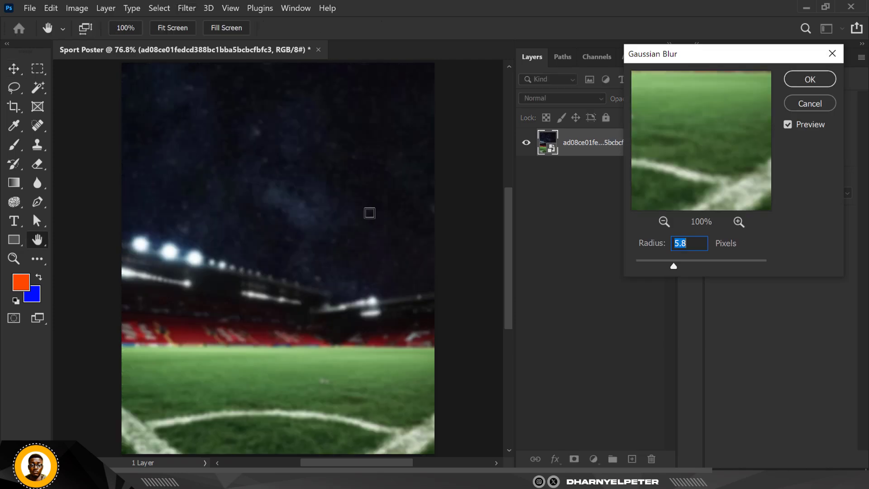
click(817, 81)
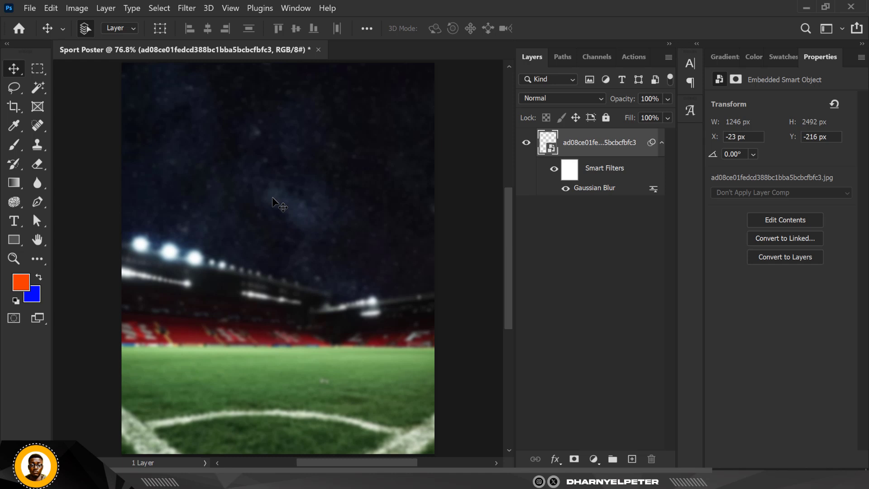
scroll(271, 197, down, 1)
scroll(273, 198, down, 1)
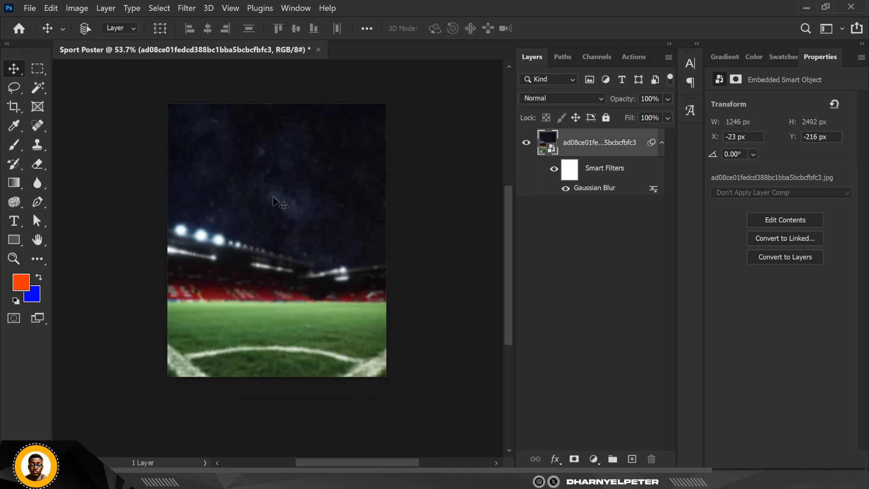
scroll(273, 199, up, 1)
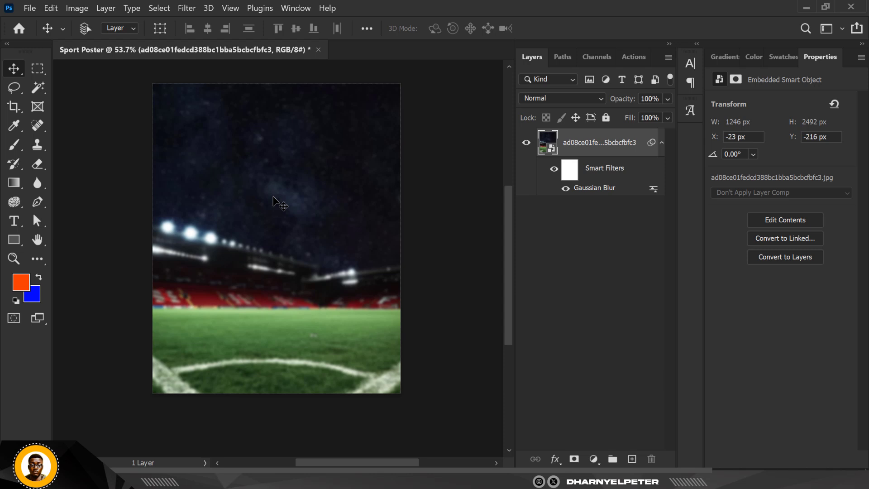
scroll(274, 199, up, 1)
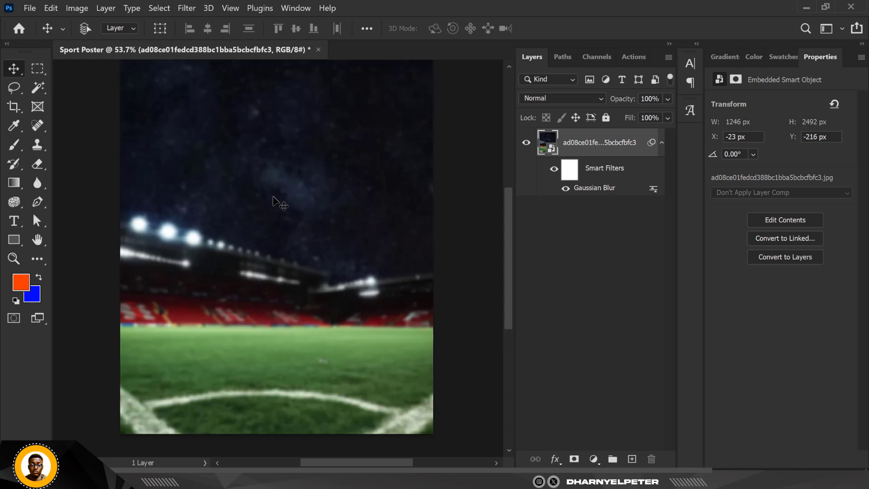
scroll(407, 213, up, 1)
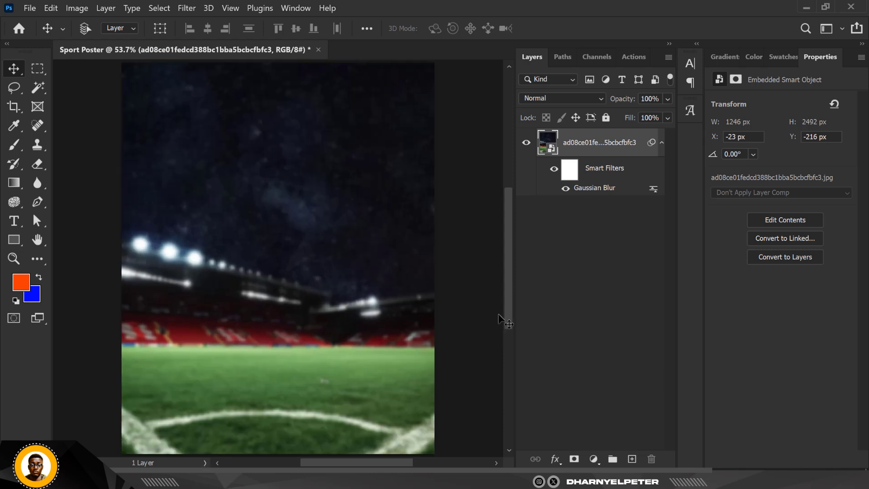
- Add a solid color fill layer in orange #ff4800 above the stadium image
click(593, 458)
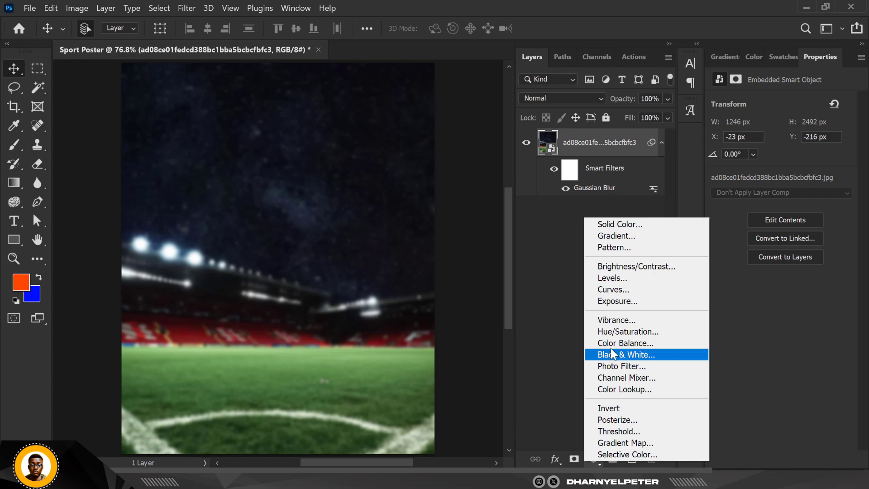
click(641, 225)
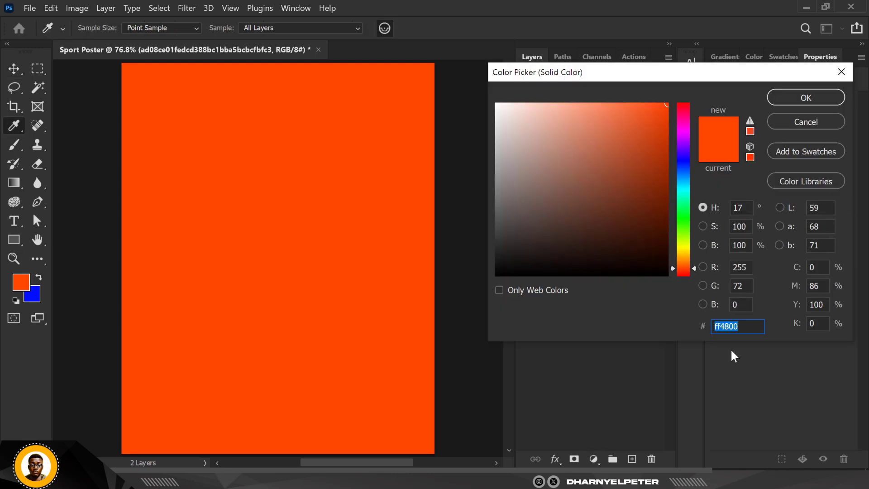
click(749, 330)
drag(742, 327, 694, 336)
click(821, 100)
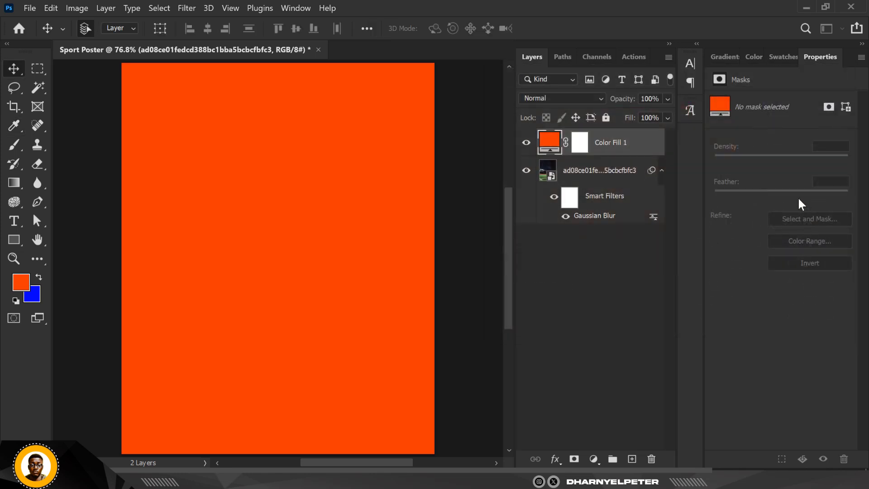
- Set the orange fill layer's blend mode to Color
click(552, 98)
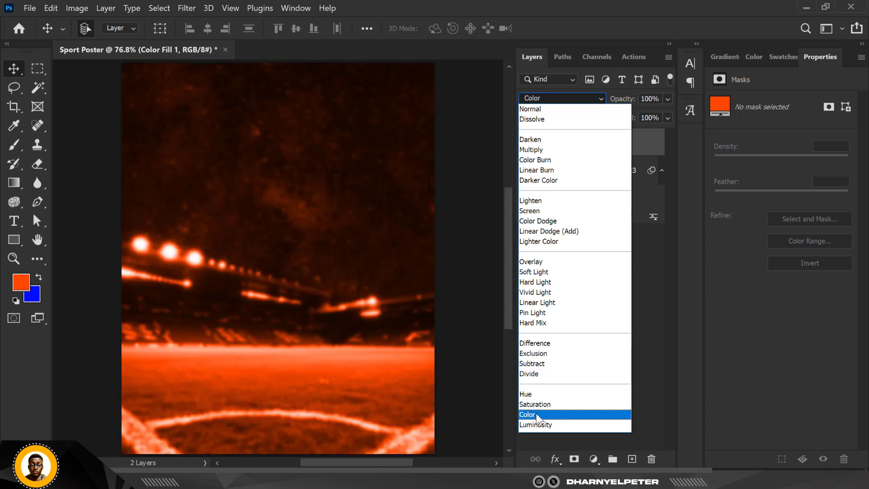
click(536, 413)
click(457, 236)
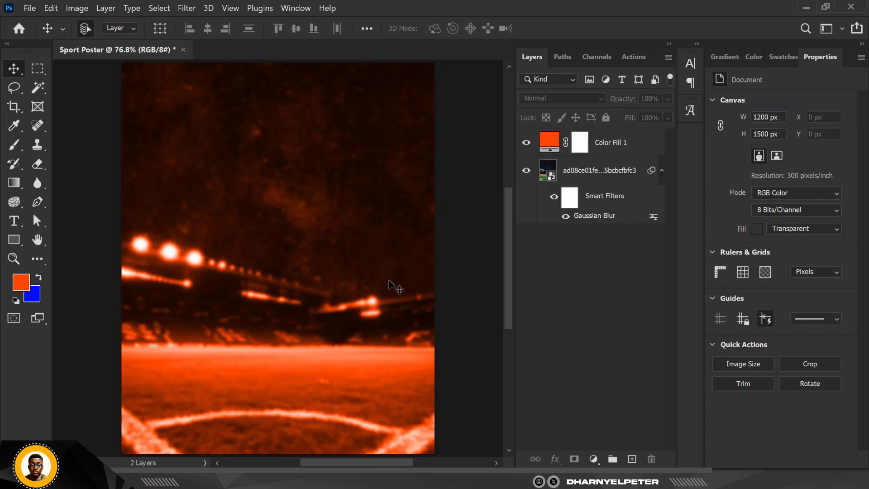
- Insert a horizontal placeholder text above the orange fill layer, in the sky area of the poster
click(630, 171)
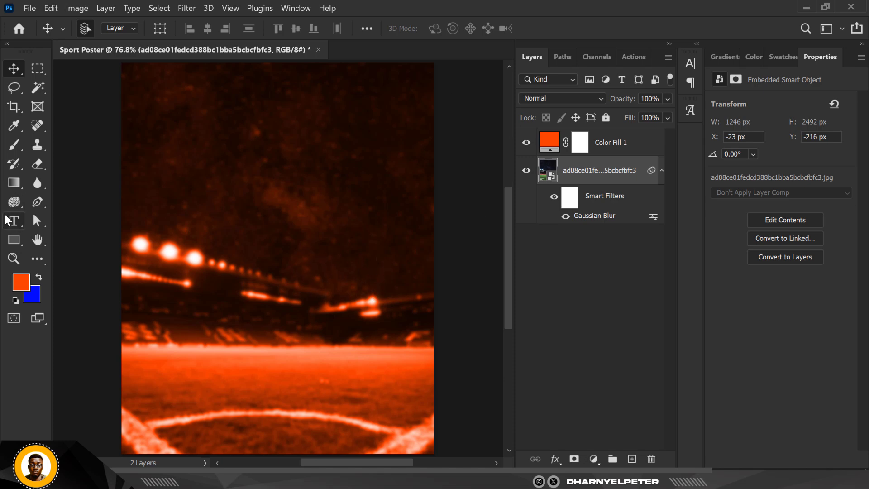
click(636, 151)
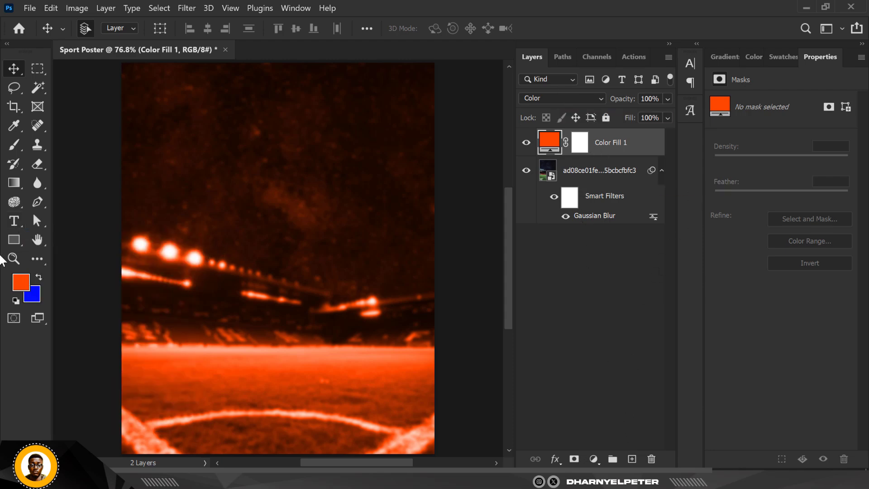
right_click(14, 220)
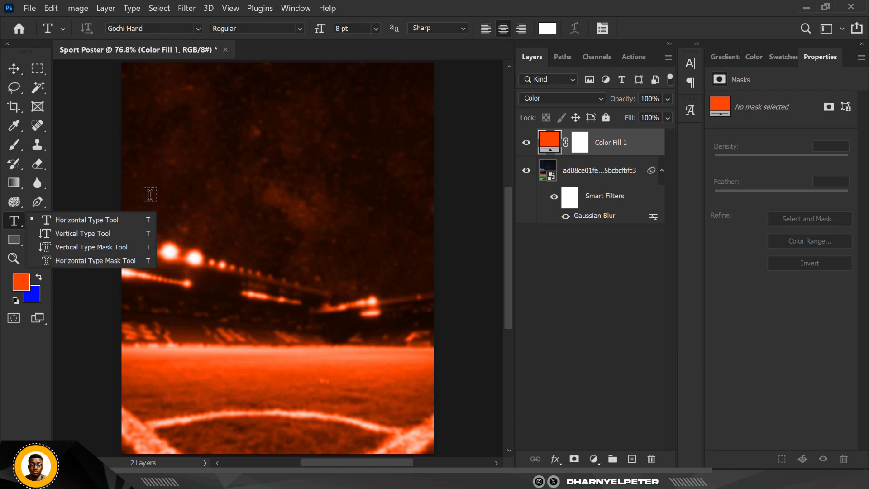
click(59, 219)
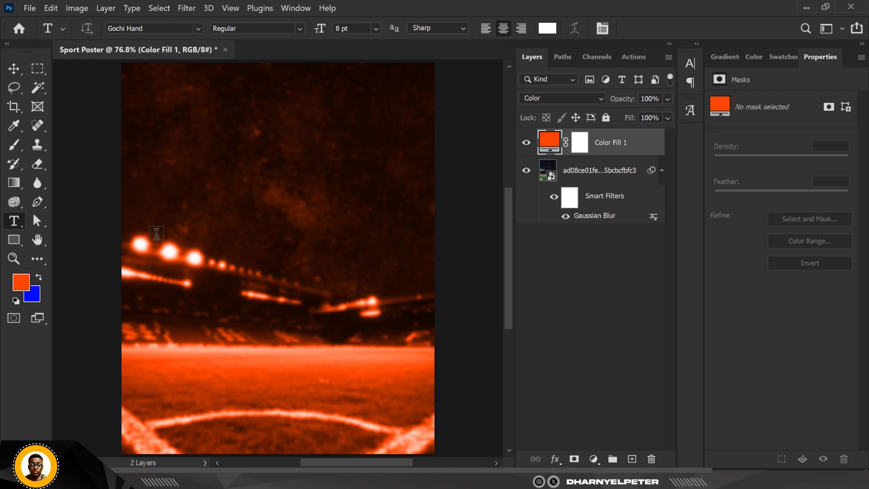
click(258, 200)
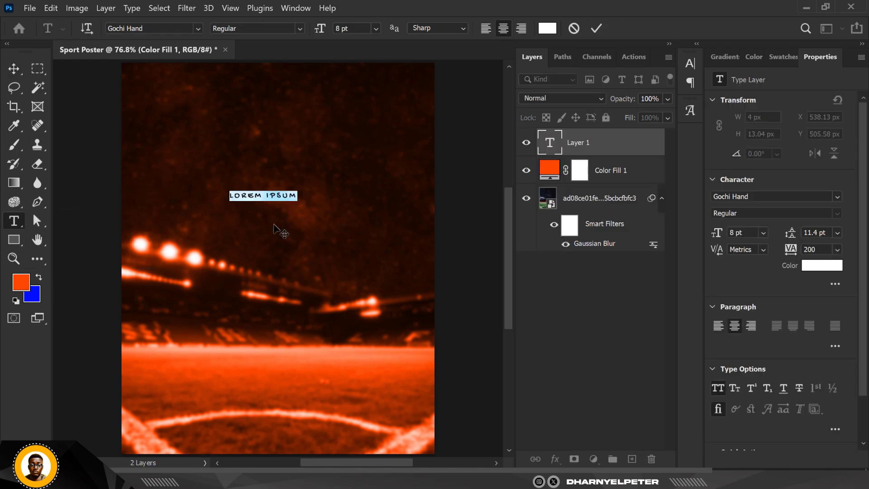
- Format the placeholder text in August Bold at 30 pt with tracking of -50
click(836, 252)
click(832, 280)
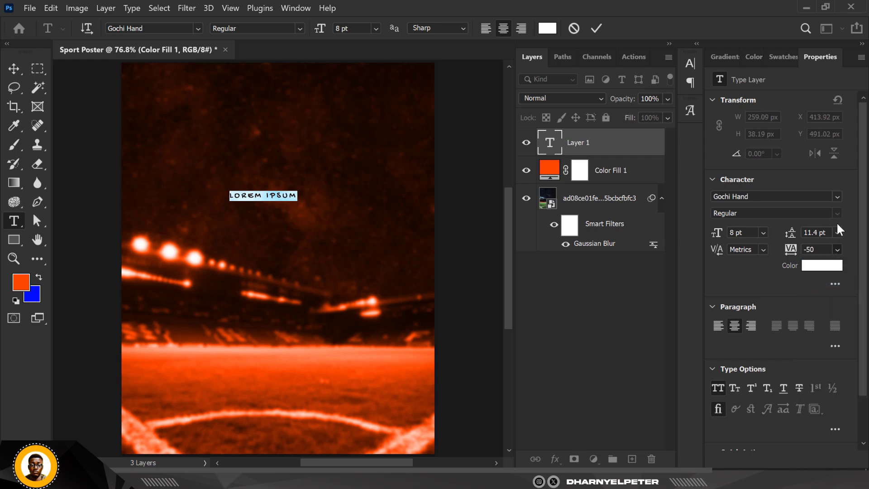
click(836, 198)
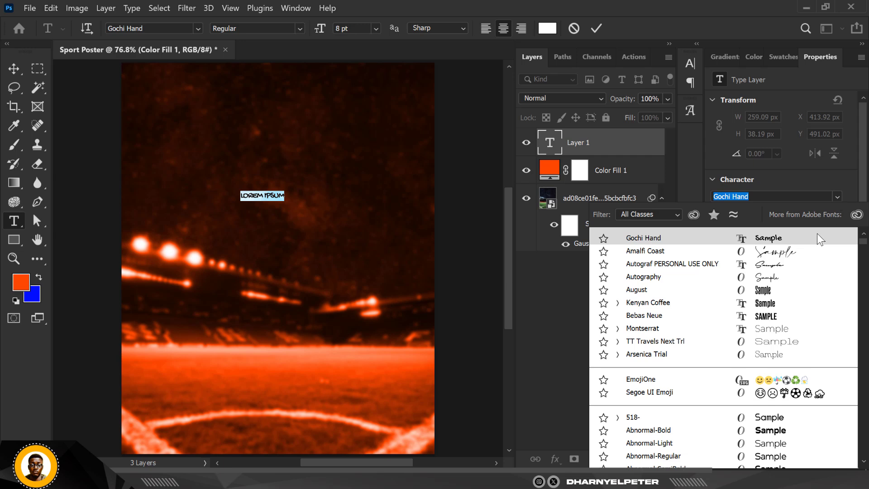
click(643, 290)
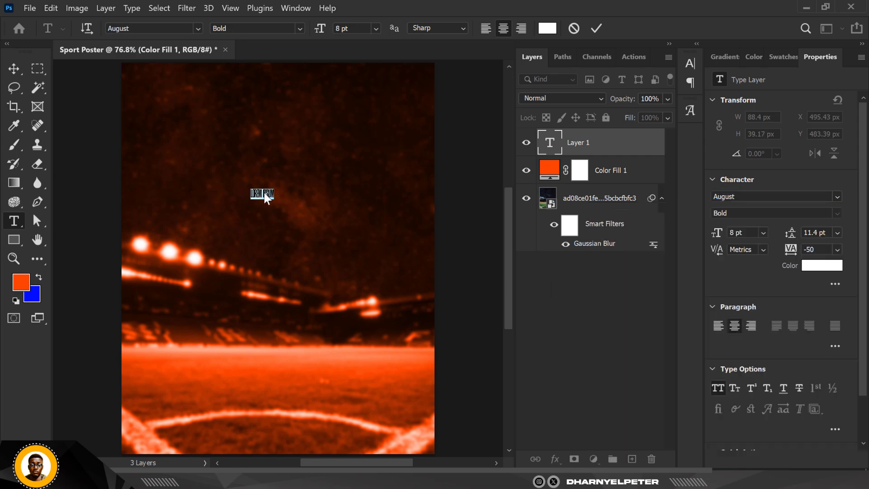
click(763, 233)
click(765, 362)
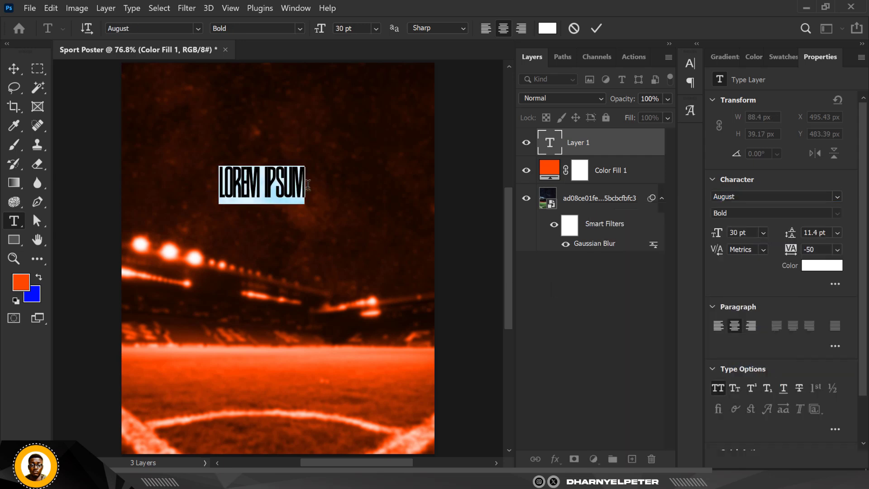
- Replace the placeholder text with "kylian" and set its font size to 48 pt
key(ctrl+h)
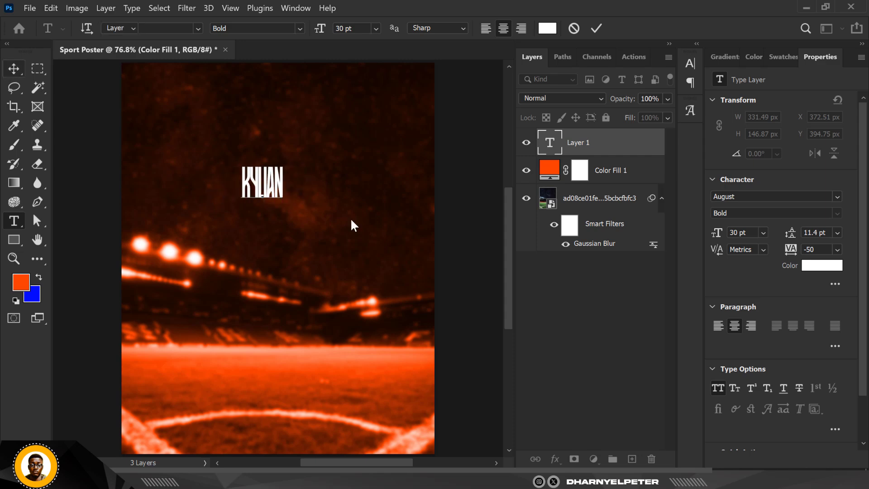
key(ctrl+Return)
key(v)
click(764, 230)
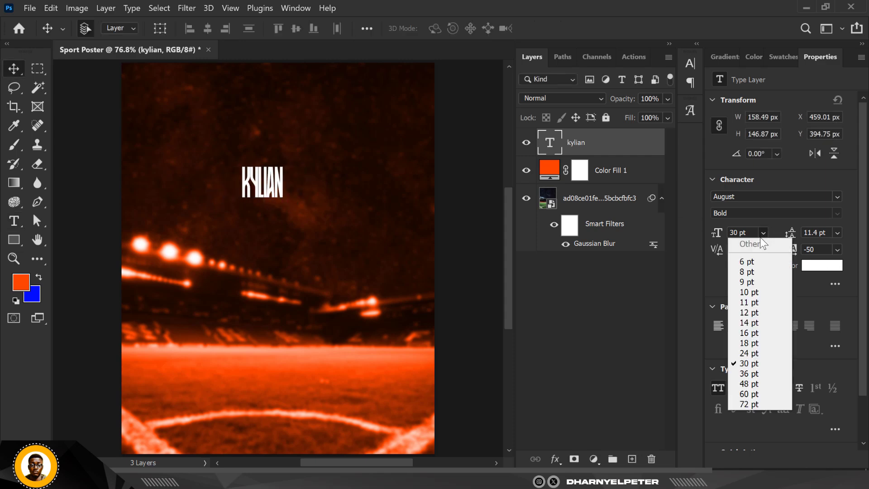
click(756, 381)
- Scale the KYLIAN headline to about 231% and center it horizontally in the poster's upper area
key(ctrl+t)
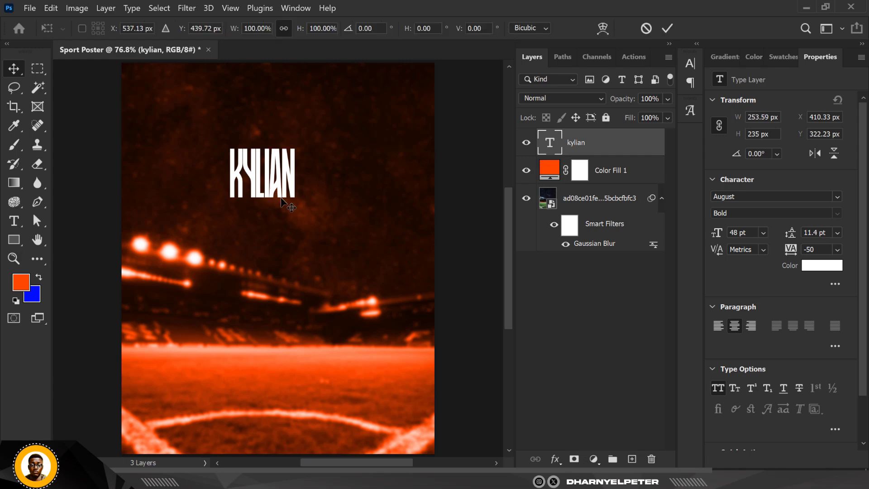
drag(294, 201, 383, 287)
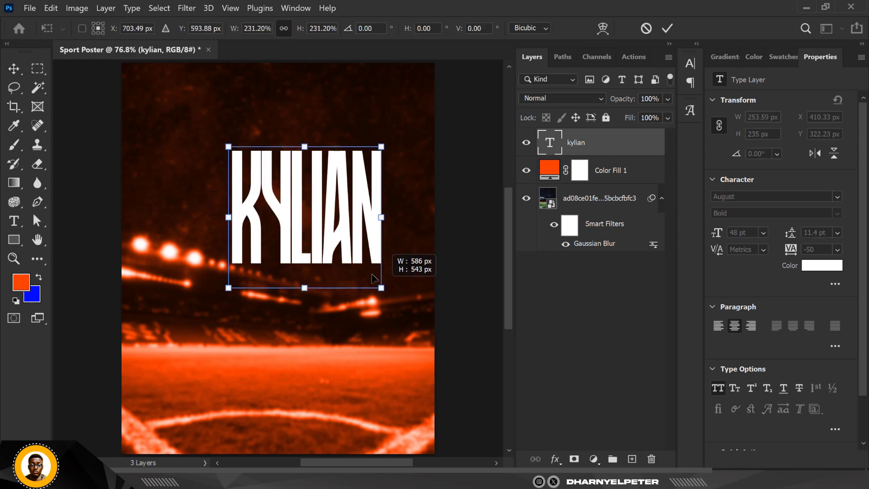
key(Return)
drag(349, 178, 310, 147)
- Duplicate the KYLIAN headline directly below the original and change the copy's text to "mbappe"
scroll(310, 148, down, 1)
drag(290, 181, 289, 283)
double_click(550, 144)
text(mbappe)
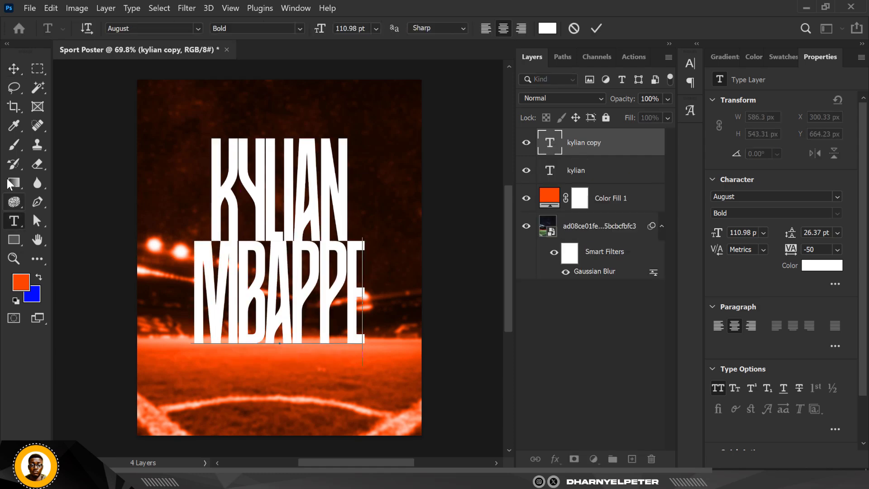
key(ctrl+Return)
- Scale the MBAPPE text down to about 93 pt and align its left edge under KYLIAN
key(ctrl+t)
drag(364, 367, 351, 356)
key(Return)
scroll(279, 267, up, 3)
drag(278, 267, 289, 231)
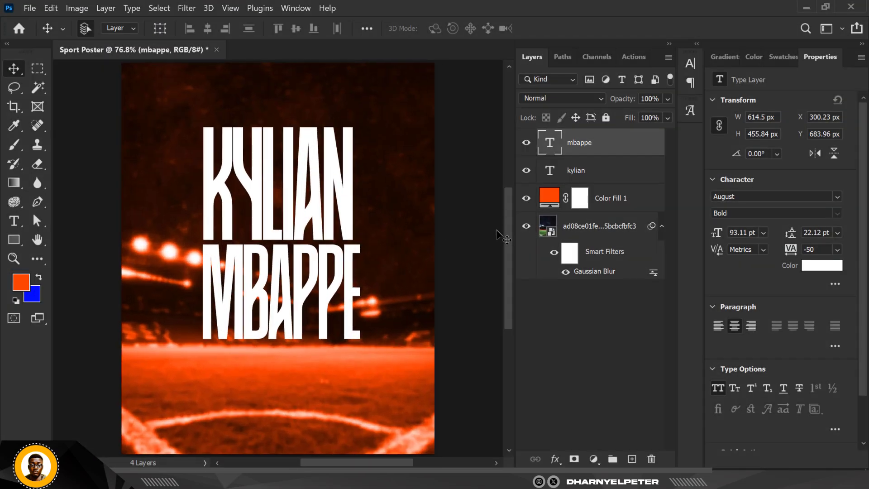
- Add an Exposure adjustment layer directly above the stadium image with exposure set to -1.79
click(636, 202)
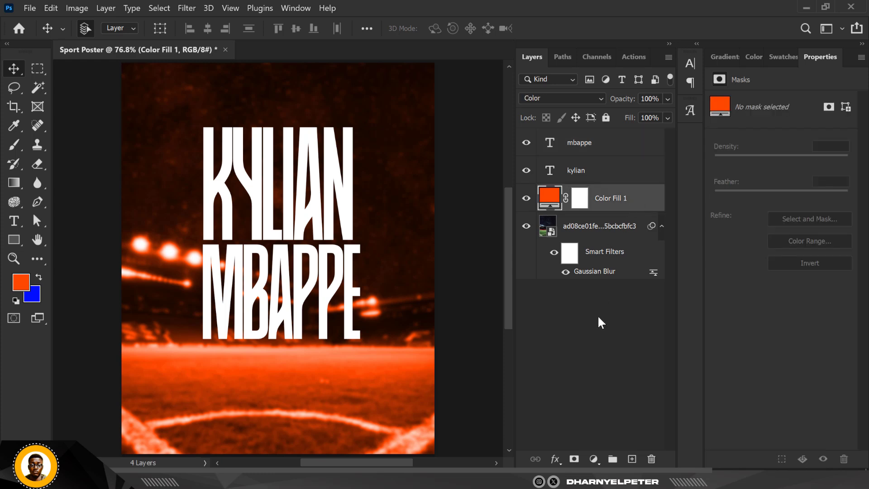
click(619, 232)
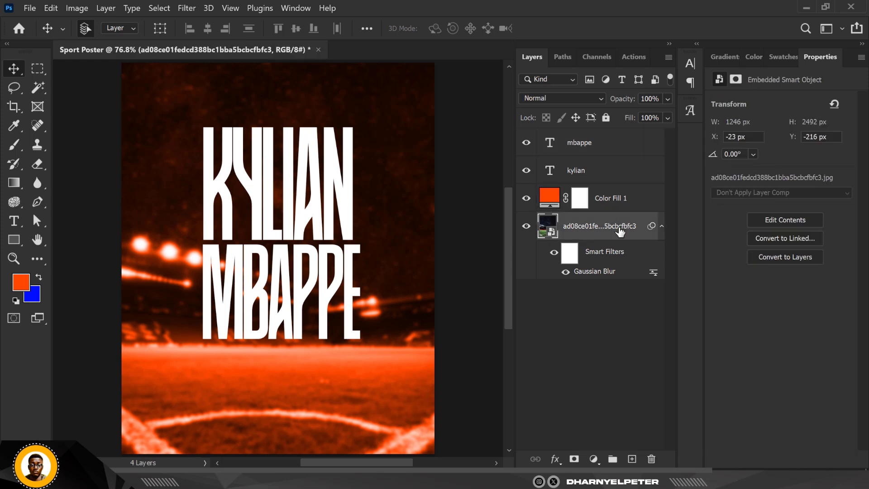
click(593, 459)
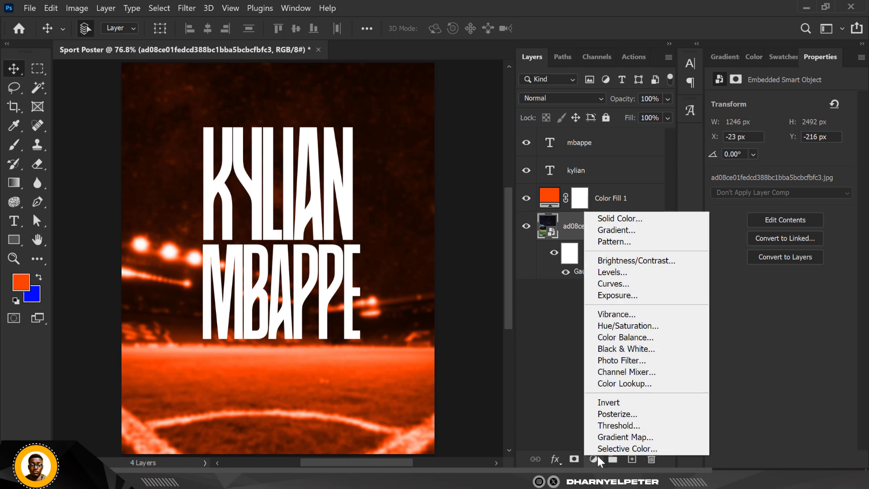
click(624, 295)
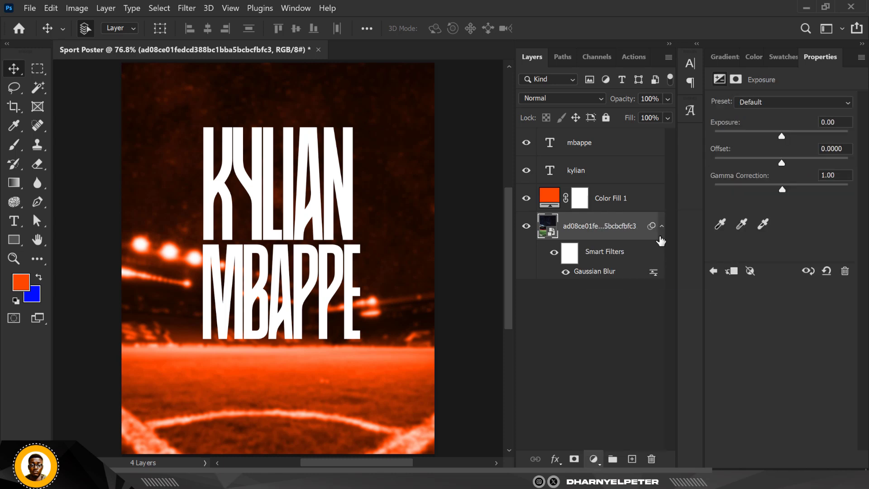
drag(781, 135, 763, 137)
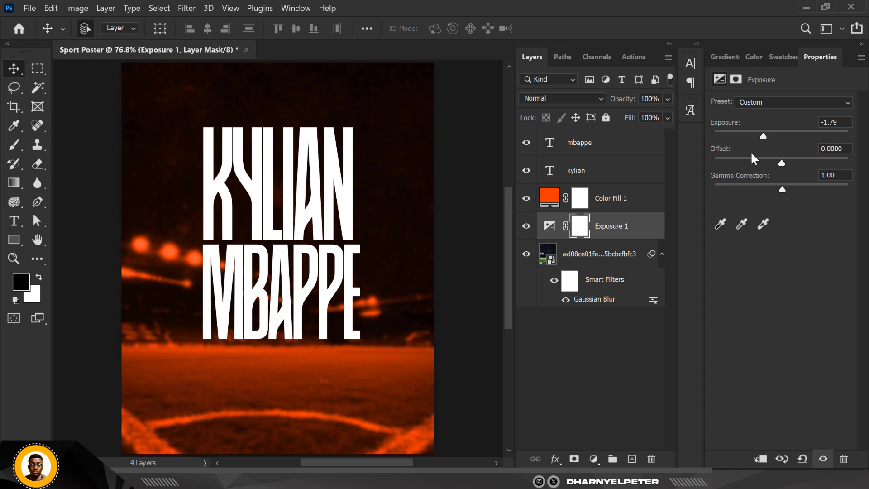
scroll(349, 212, down, 1)
scroll(348, 220, up, 1)
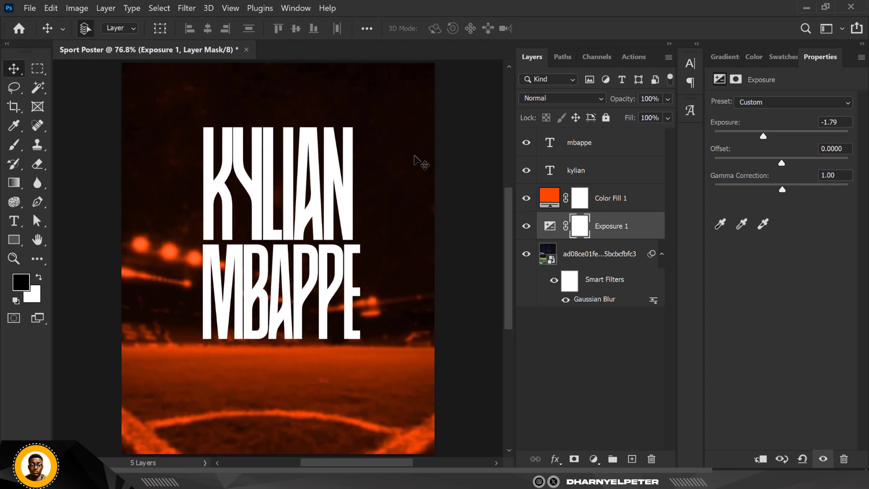
- Group the kylian and mbappe text layers and name the group TEXT
click(616, 176)
shift+click(614, 143)
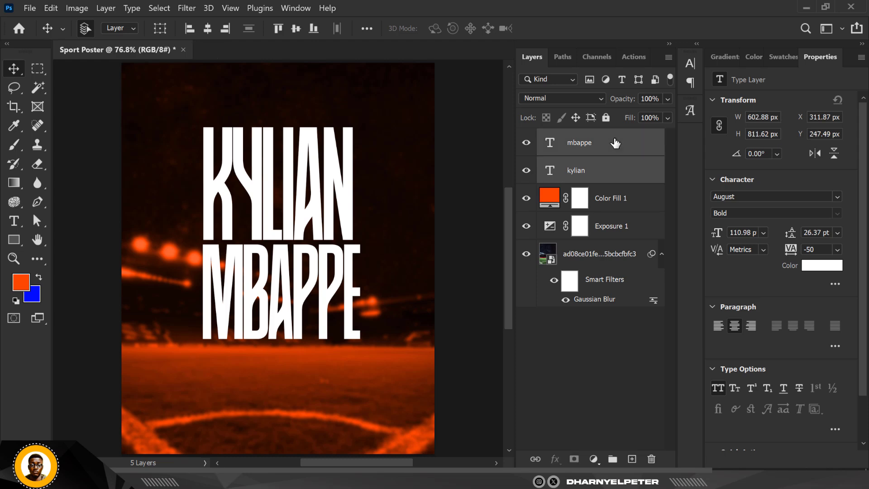
key(ctrl+g)
double_click(576, 138)
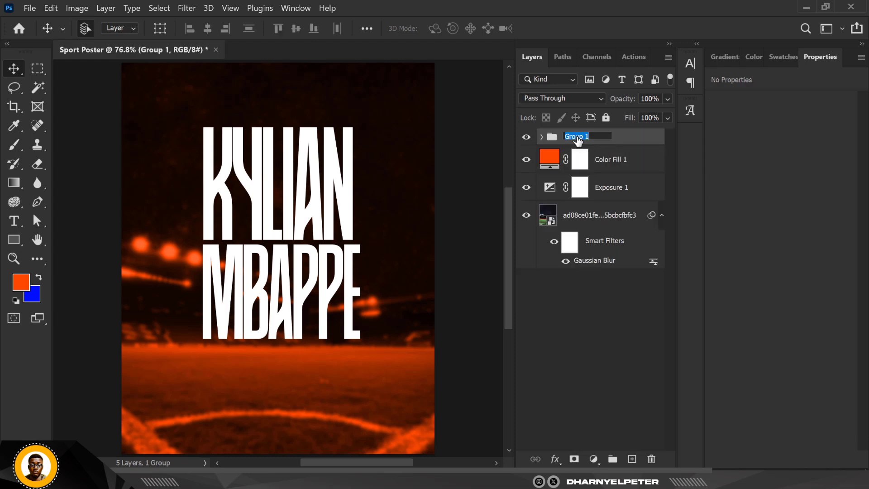
text(TEXT)
key(Return)
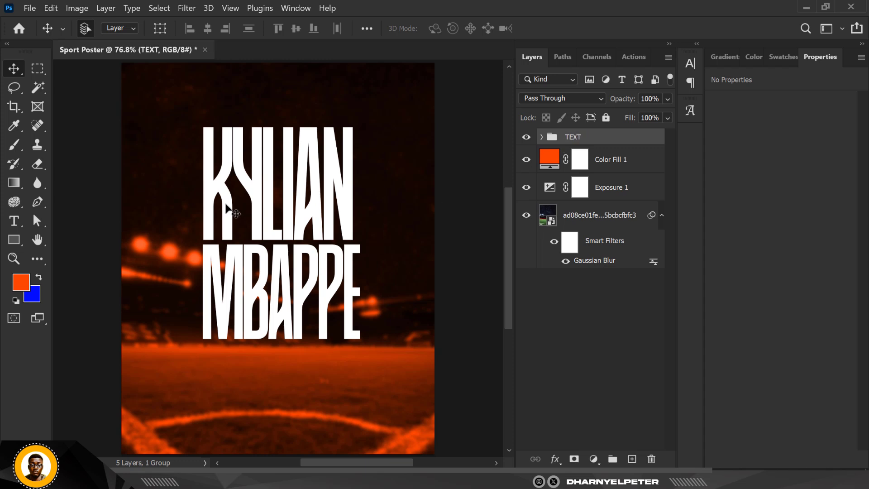
- Nudge the TEXT group slightly upward on the poster
scroll(249, 193, down, 1)
key(shift+Up)
key(shift+Up)
key(shift+Up)
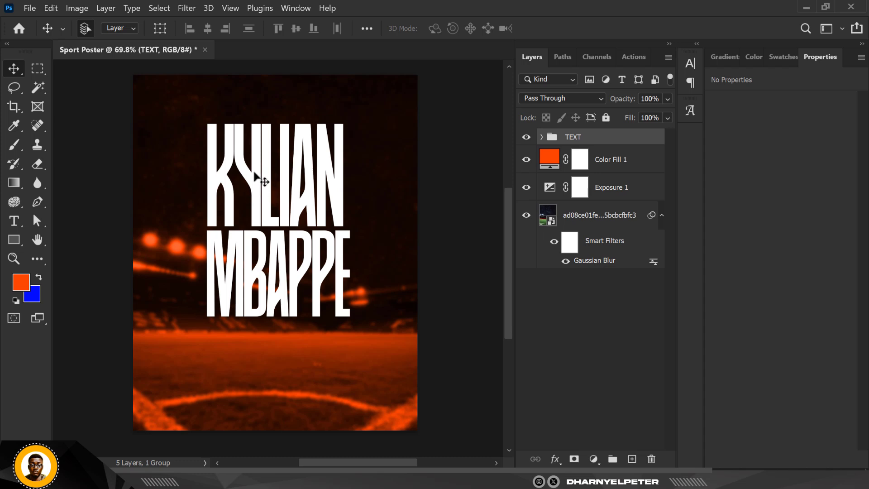
scroll(254, 174, up, 1)
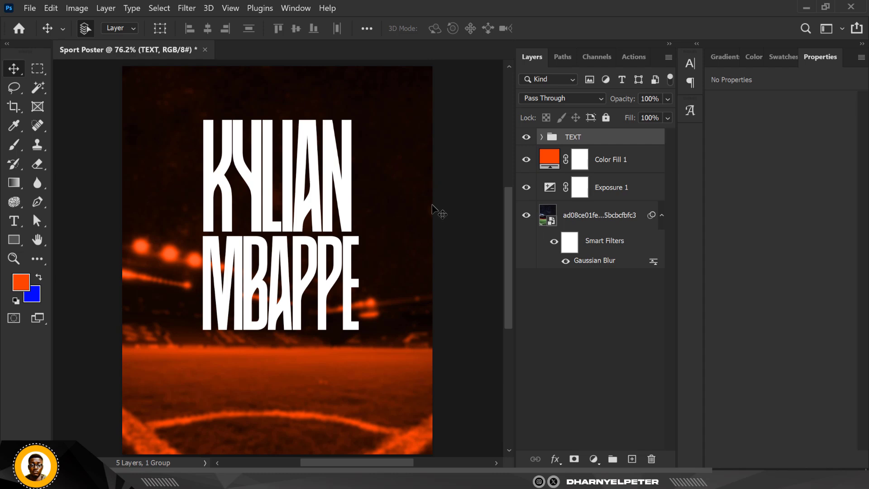
- Place the footballer cutout image from the MBAPPE folder on the poster, positioned in front of the headline
click(405, 400)
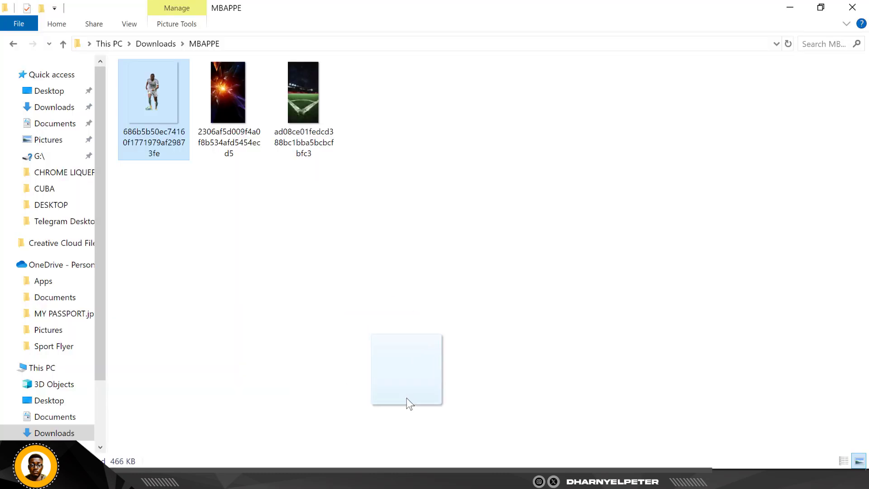
drag(405, 448, 299, 327)
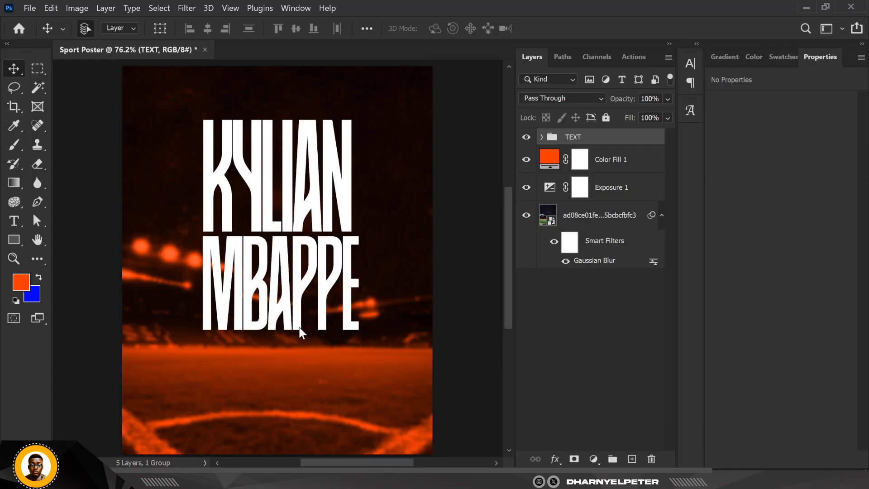
drag(288, 201, 288, 229)
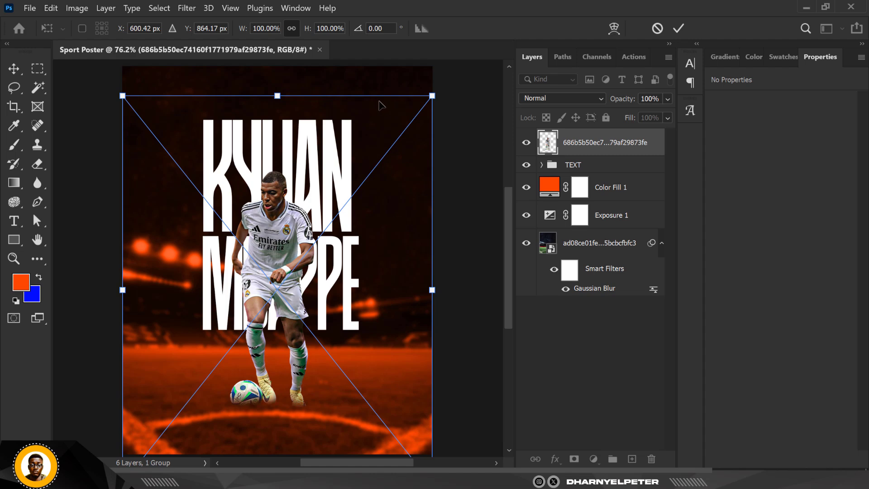
key(Return)
scroll(282, 195, down, 2)
scroll(283, 195, up, 2)
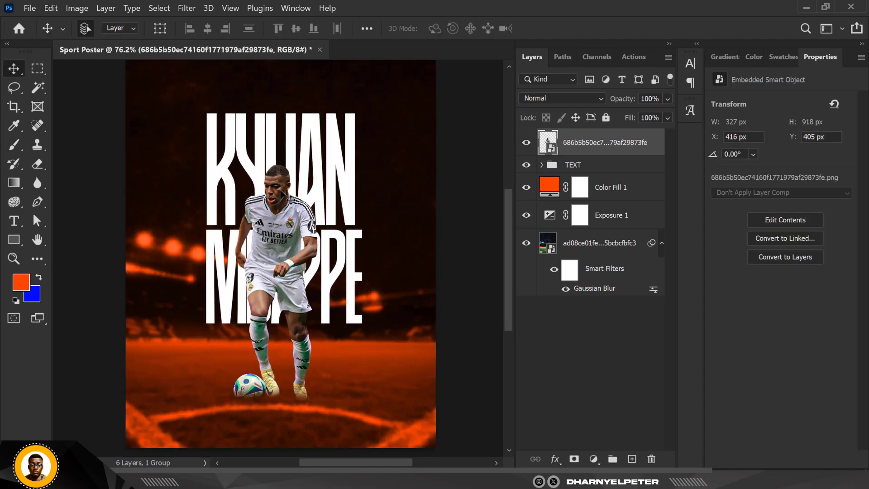
- Apply the Camera Raw Filter to the player image with sharpening set to 23
scroll(281, 193, up, 1)
scroll(282, 195, down, 2)
scroll(284, 197, up, 3)
scroll(284, 199, up, 1)
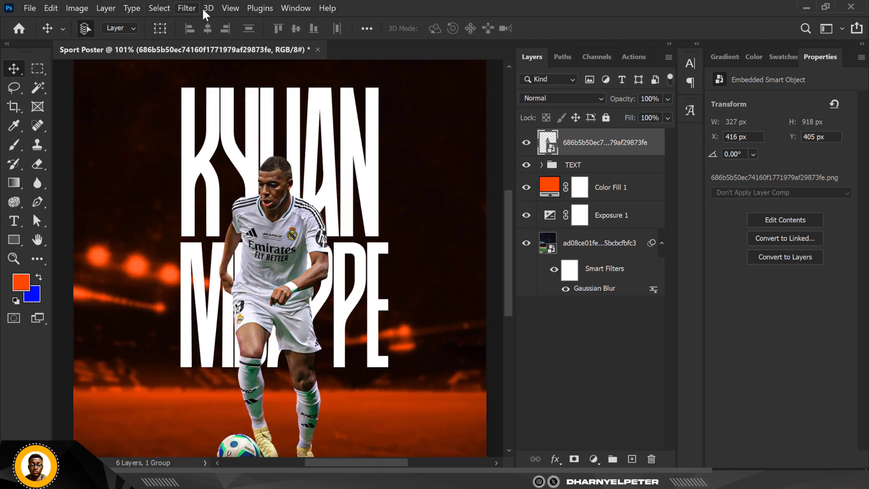
click(189, 7)
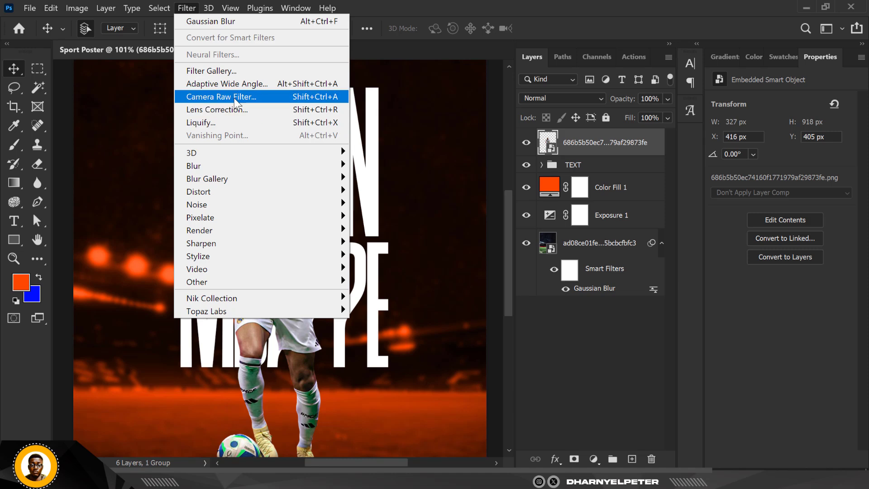
click(221, 97)
drag(517, 242, 539, 244)
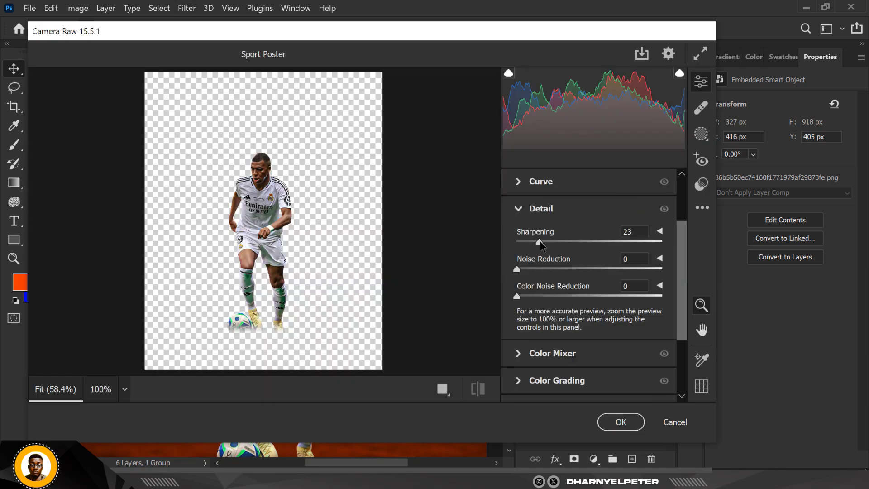
click(518, 209)
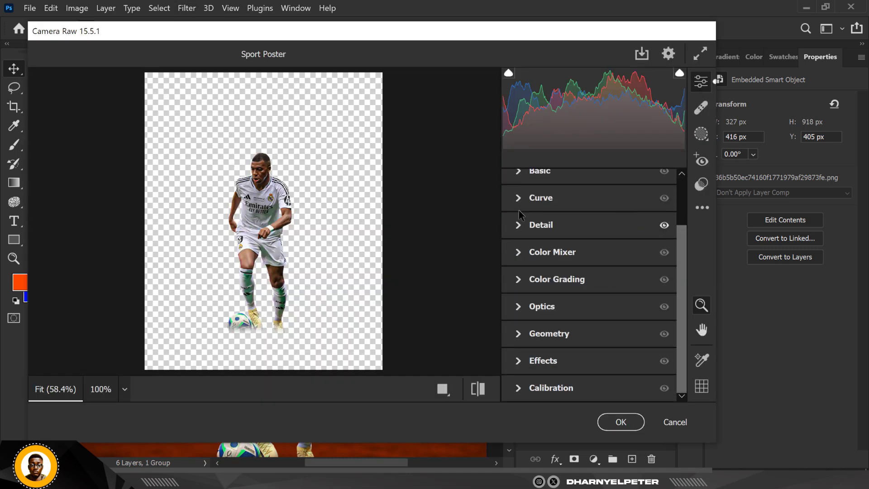
- Set the player's Camera Raw texture to +32, highlights to -30 and shadows to +58, and shift the player slightly down
click(518, 172)
scroll(595, 343, down, 3)
drag(589, 343, 612, 342)
drag(588, 244, 629, 264)
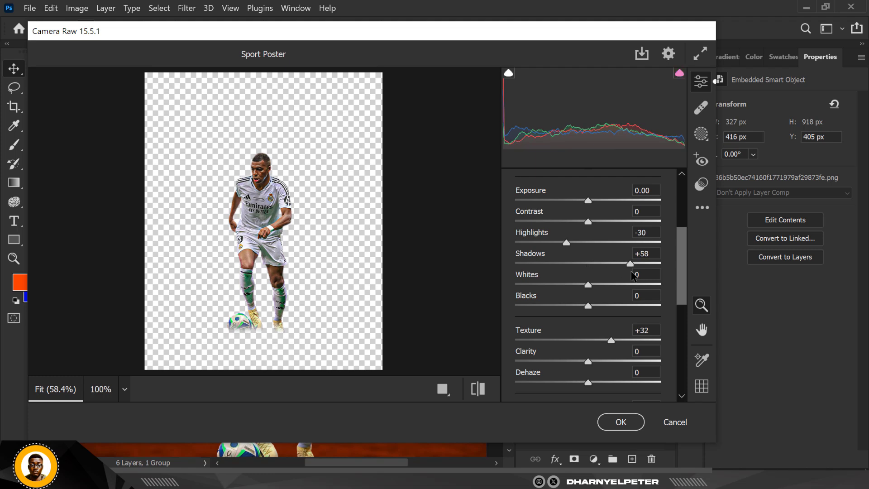
click(620, 421)
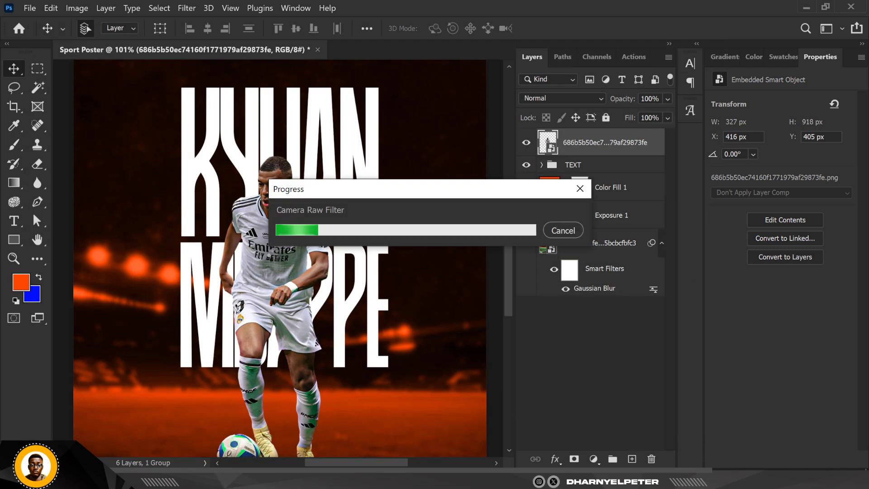
scroll(292, 244, down, 2)
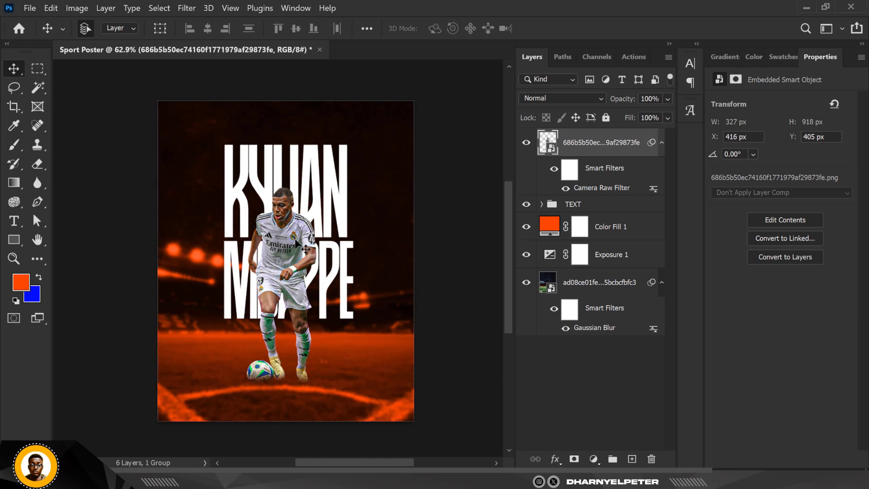
drag(306, 249, 304, 254)
- Add a blank layer above the player and set the foreground color to #0f0501 sampled from the dark sky
click(632, 458)
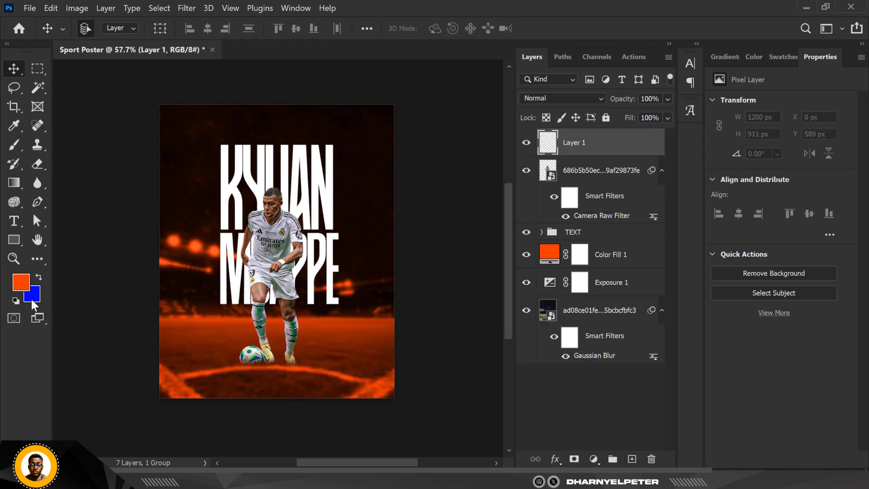
click(39, 276)
click(27, 285)
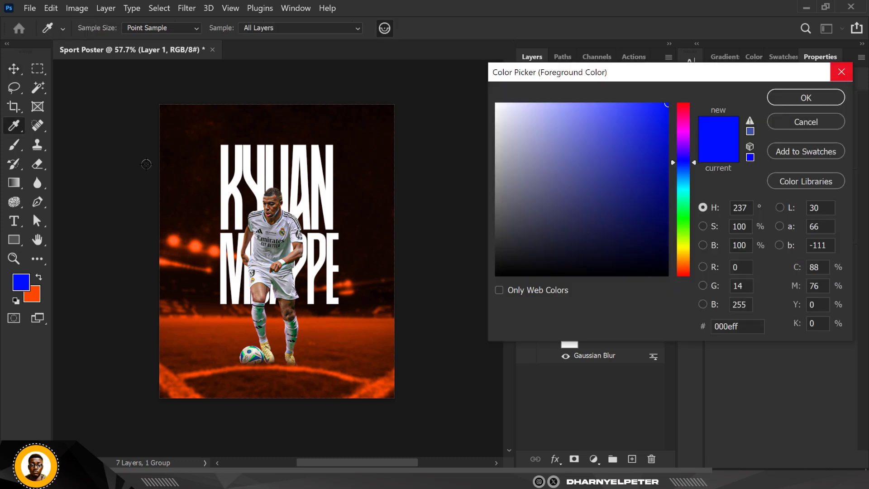
click(376, 132)
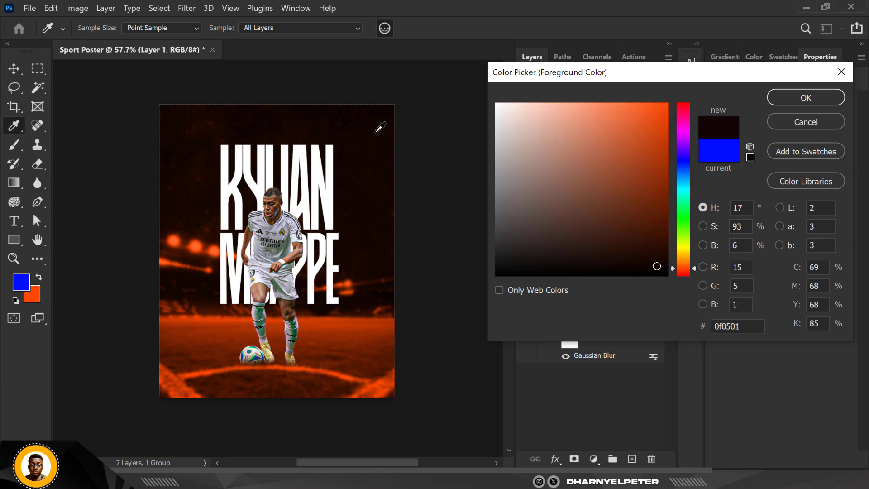
click(806, 99)
key(v)
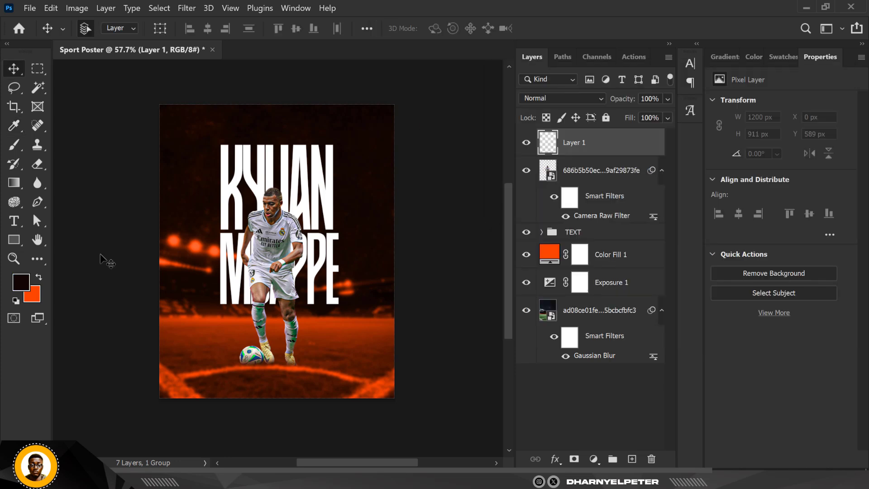
- Paint dark shading across the bottom of the poster over the player's feet with an 800 px brush at 53% flow
click(18, 143)
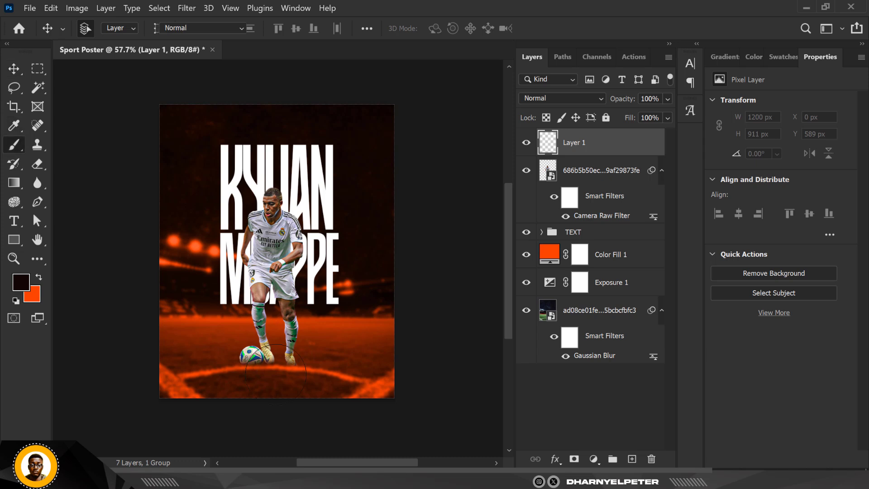
click(402, 29)
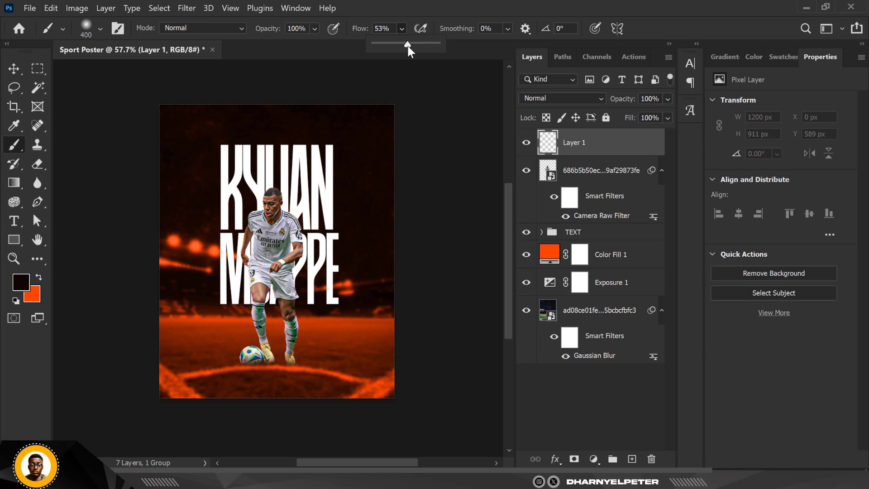
key(bracketright)
key(bracketright)
key(bracketright)
key(bracketright)
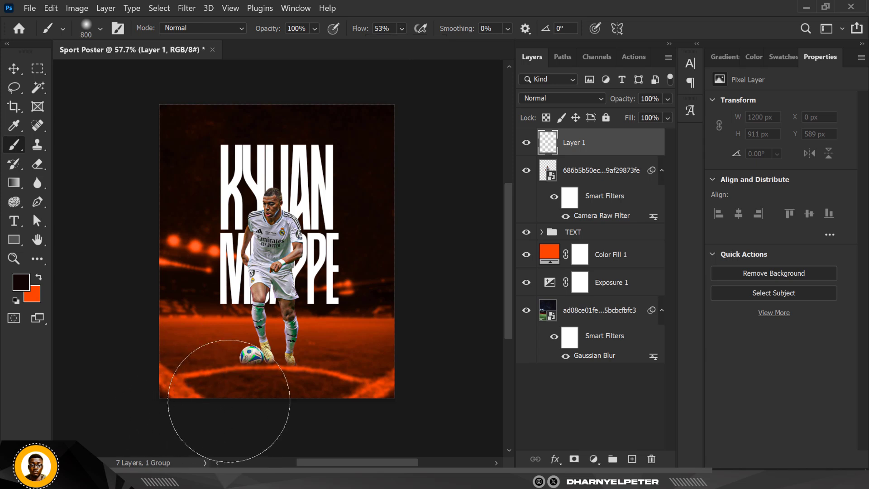
mouse_move(176, 380)
mouse_down()
mouse_move(360, 378)
mouse_move(317, 388)
mouse_move(368, 399)
mouse_up()
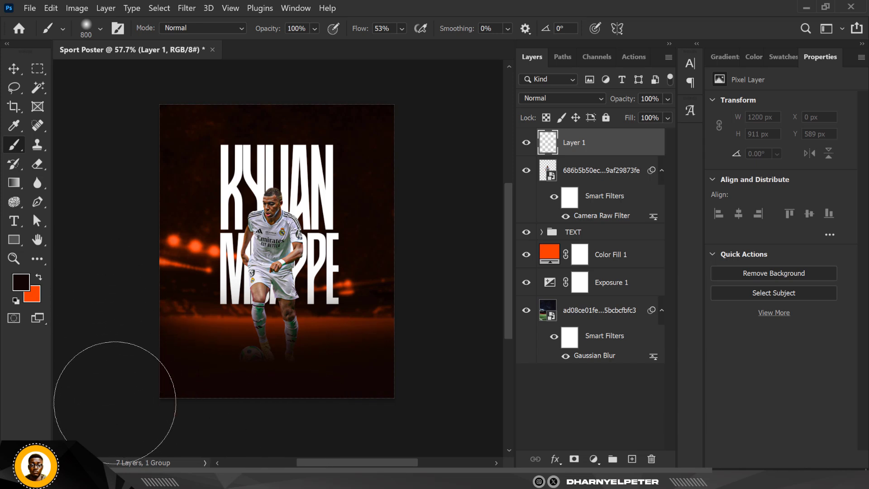
mouse_move(131, 416)
mouse_down()
mouse_move(368, 417)
mouse_move(450, 365)
mouse_up()
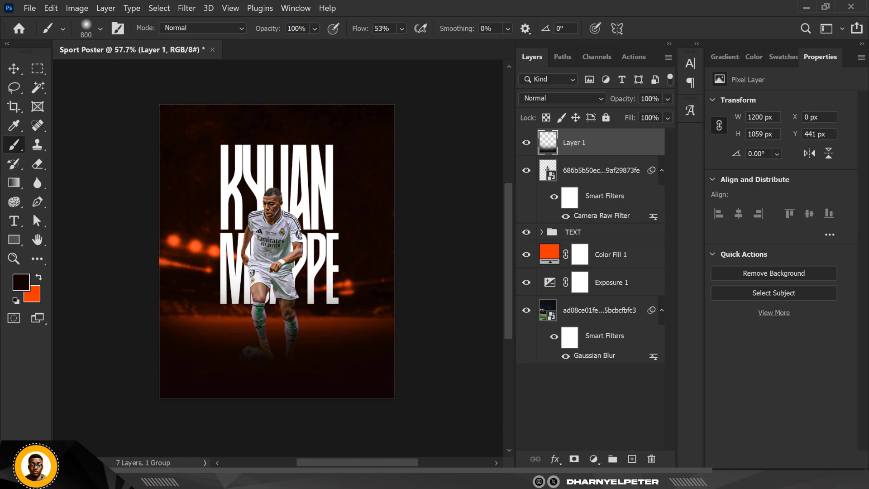
- Shift the dark shading layer down by 60 px so it covers less of the player's legs and ball
click(14, 69)
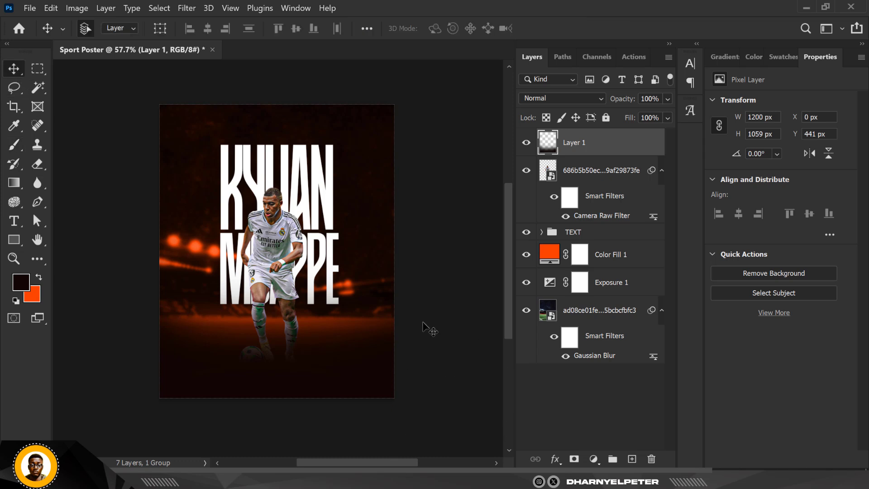
drag(332, 362, 330, 380)
click(422, 243)
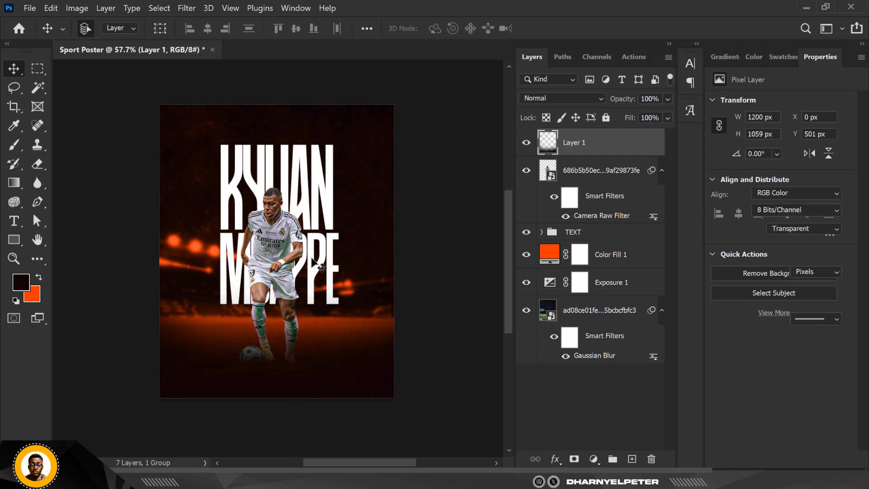
scroll(317, 265, up, 3)
scroll(318, 266, down, 2)
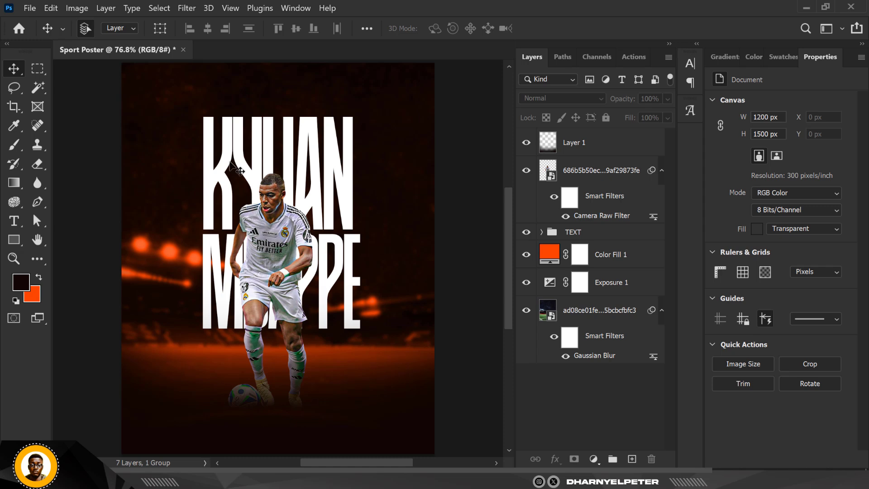
scroll(362, 278, down, 2)
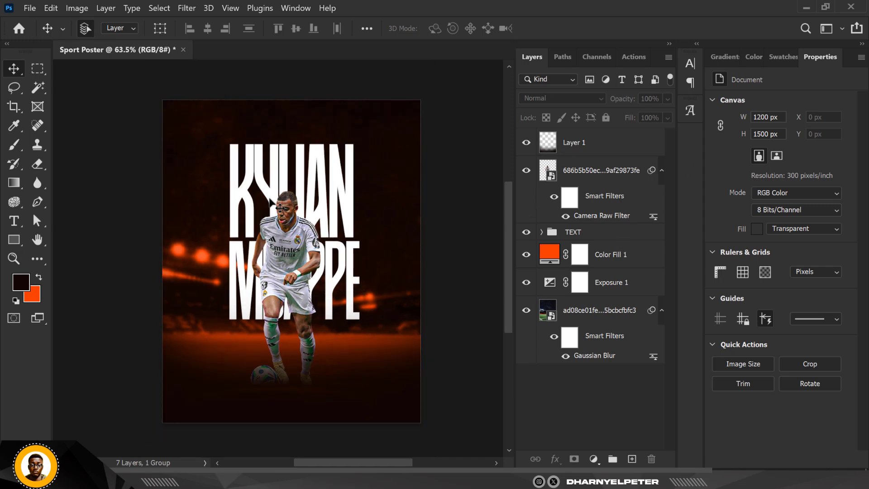
- Clip the Exposure adjustment layer to the blurred stadium image beneath it
click(630, 311)
click(627, 284)
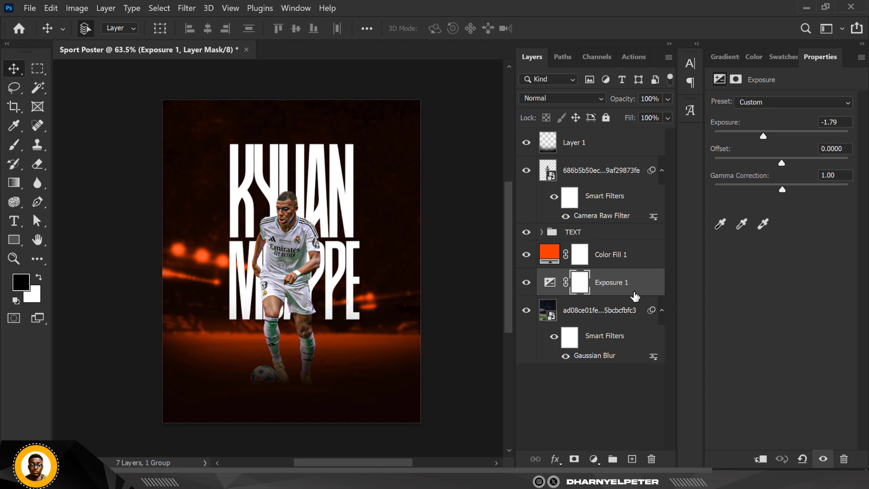
right_click(662, 284)
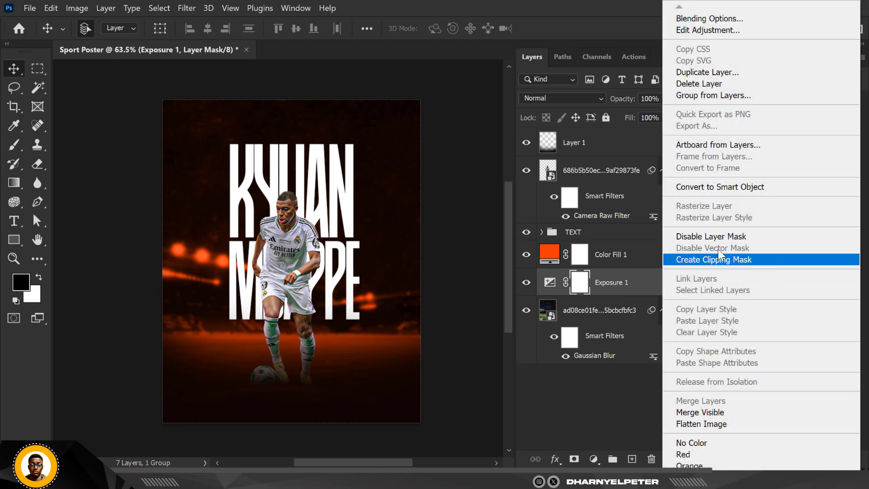
click(726, 260)
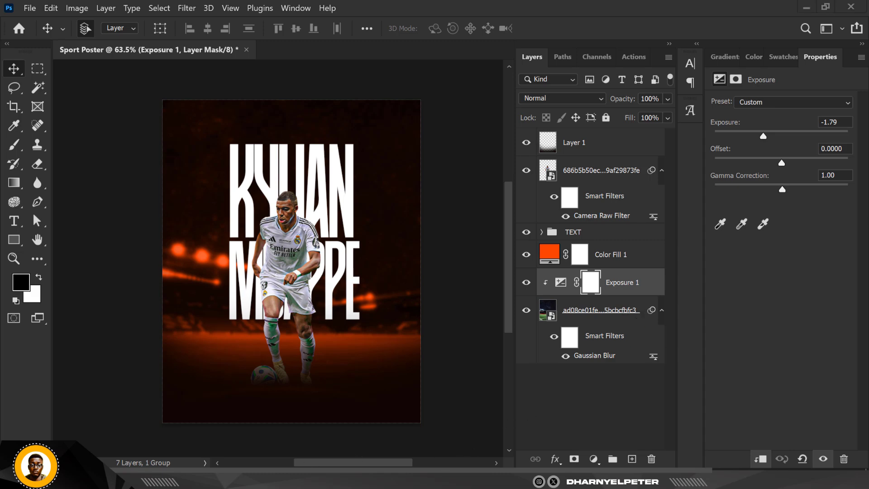
- Place the glowing orange shards image above the Exposure layer and enlarge it to about 1214 by 2154 px to cover the poster
click(306, 432)
click(227, 95)
drag(227, 94, 306, 256)
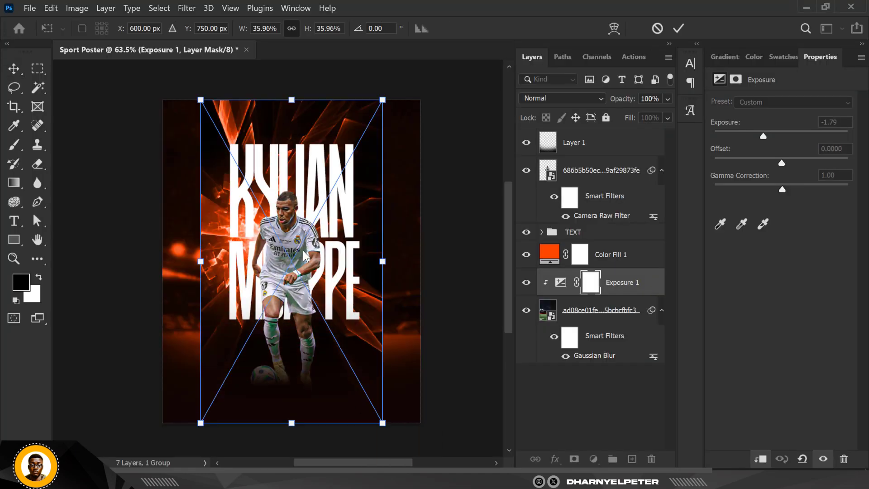
scroll(343, 222, down, 2)
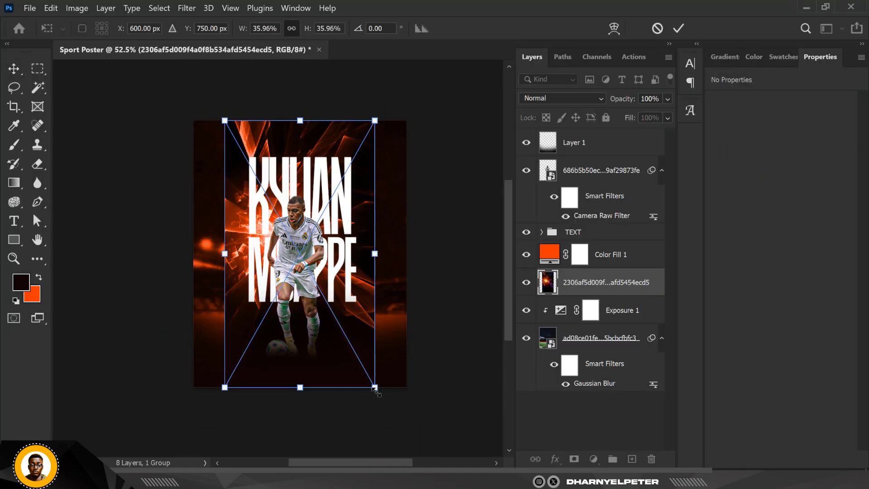
drag(376, 389, 442, 430)
key(Return)
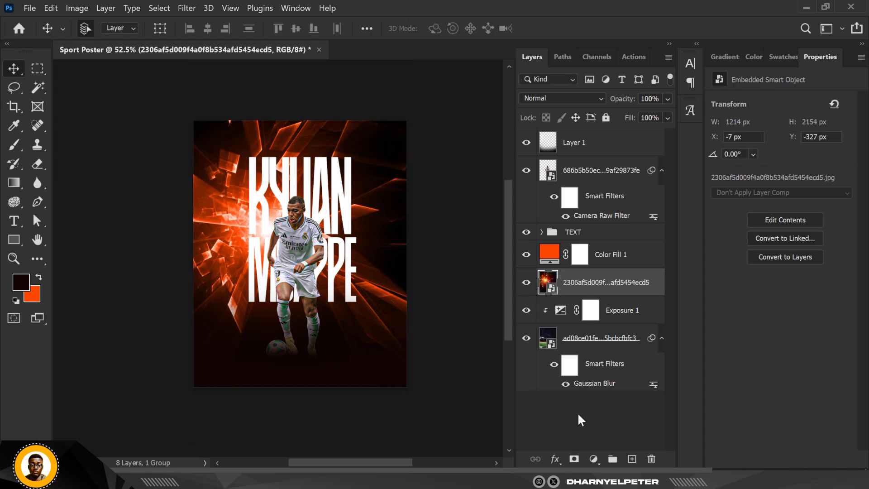
- Add a layer mask to the shards image and paint out its bright center behind the player with the 800 px black brush
click(574, 459)
key(b)
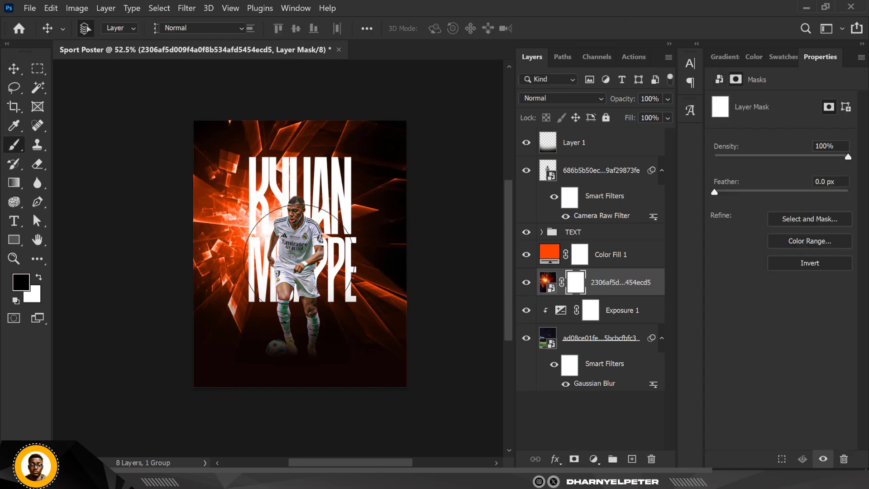
mouse_move(266, 225)
mouse_down()
mouse_move(253, 213)
mouse_move(271, 217)
mouse_move(231, 253)
mouse_move(319, 242)
mouse_up()
key(ctrl+z)
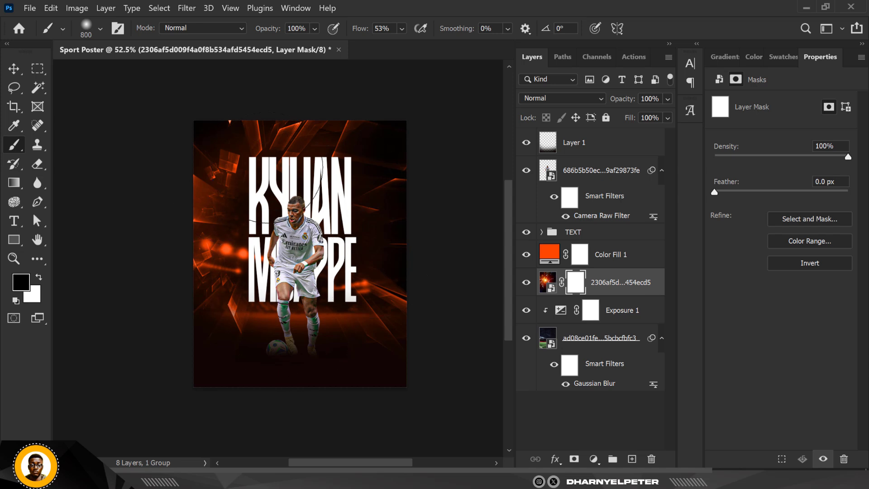
click(287, 216)
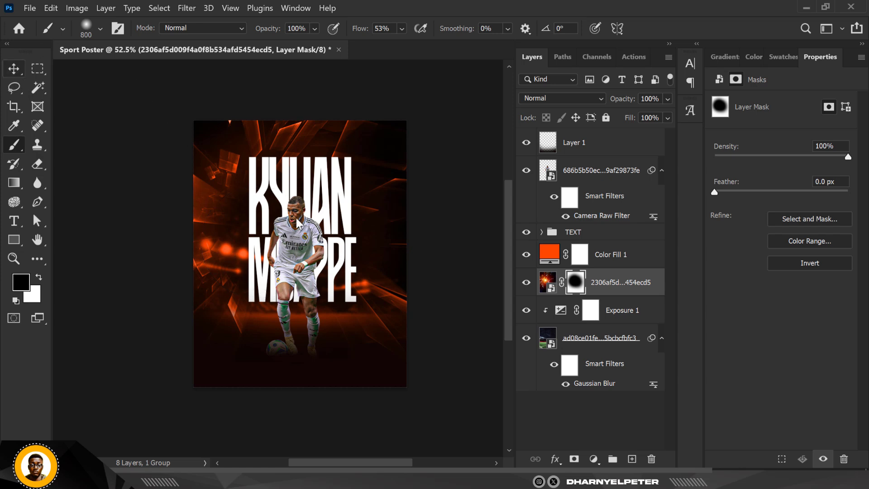
key(v)
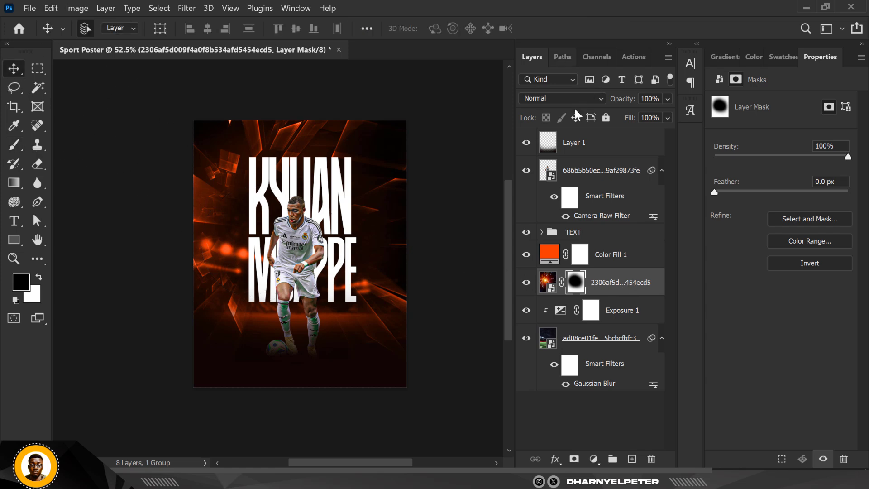
- Set the shards layer's blend mode to Screen and duplicate the layer
click(588, 97)
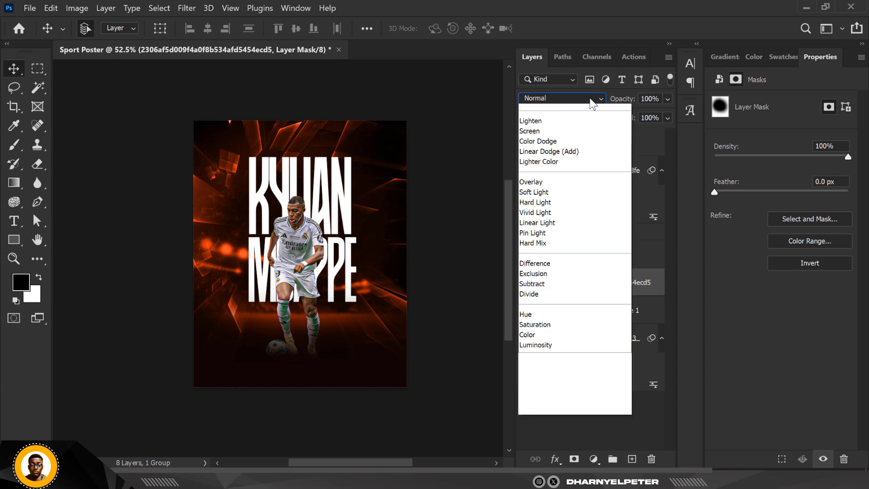
scroll(545, 217, up, 2)
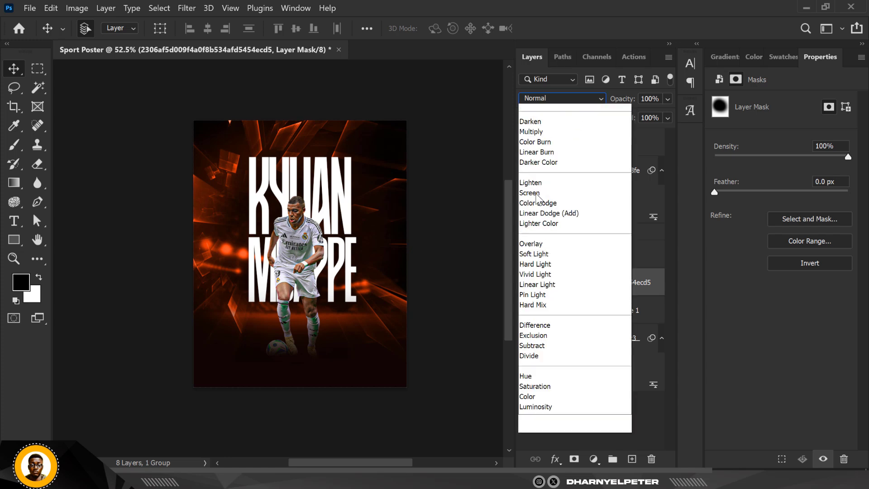
scroll(537, 197, up, 1)
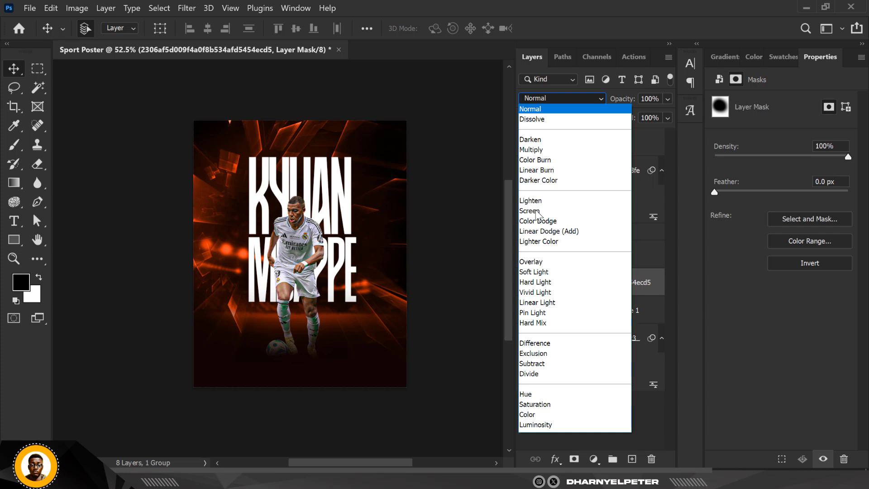
click(538, 210)
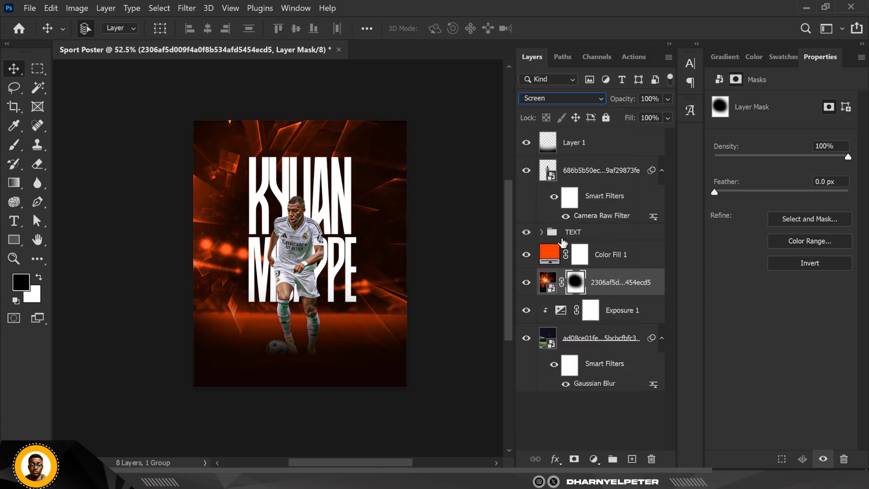
ctrl+click(643, 287)
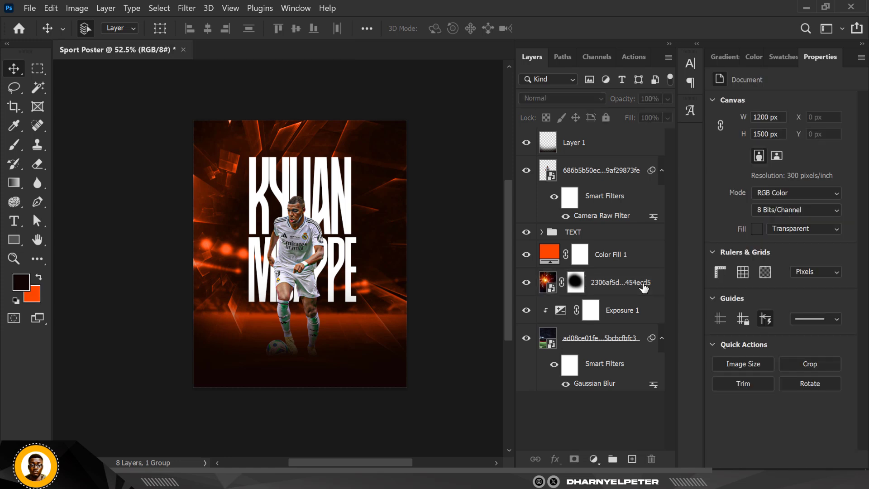
click(619, 284)
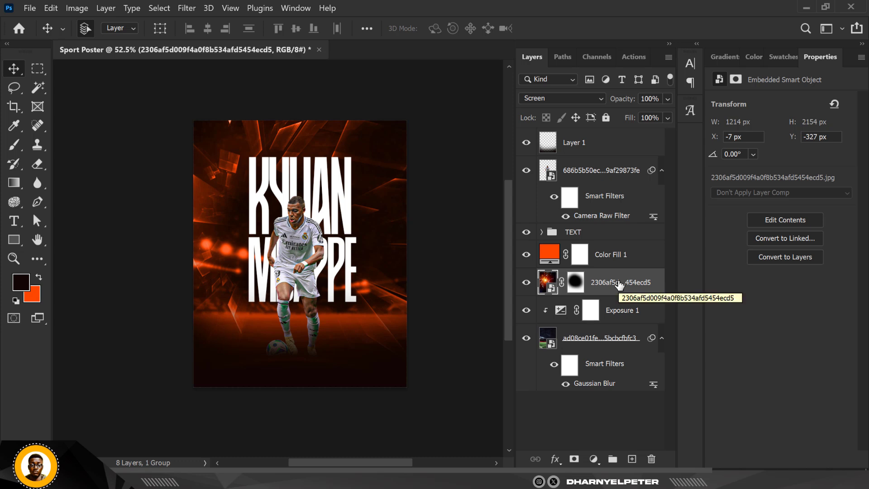
key(ctrl+j)
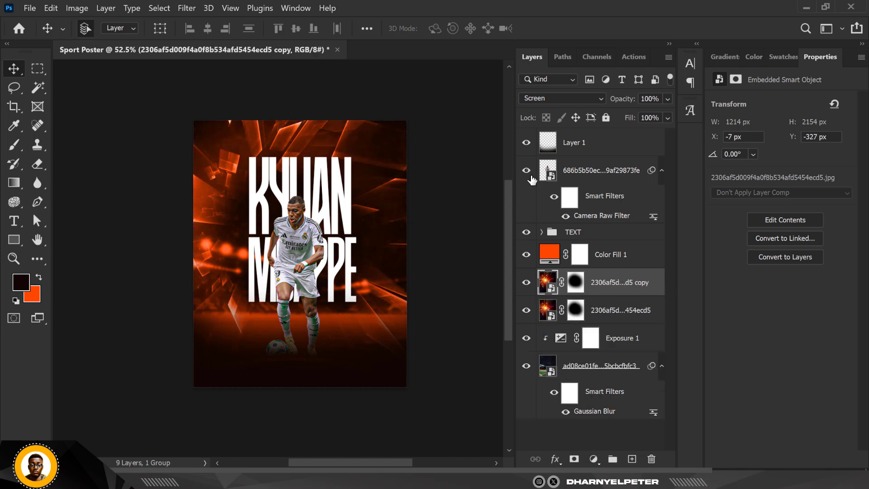
- Set the duplicated shards layer's blend mode to Normal and its opacity to 52%
click(568, 98)
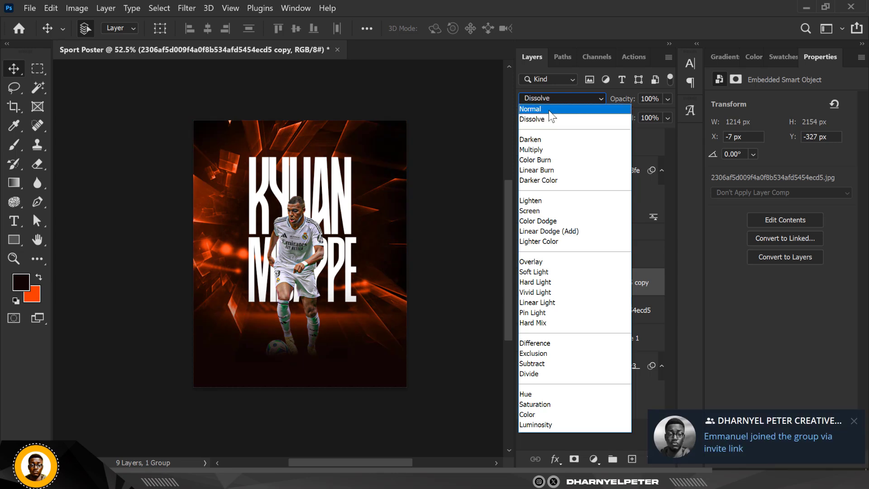
click(557, 107)
click(853, 421)
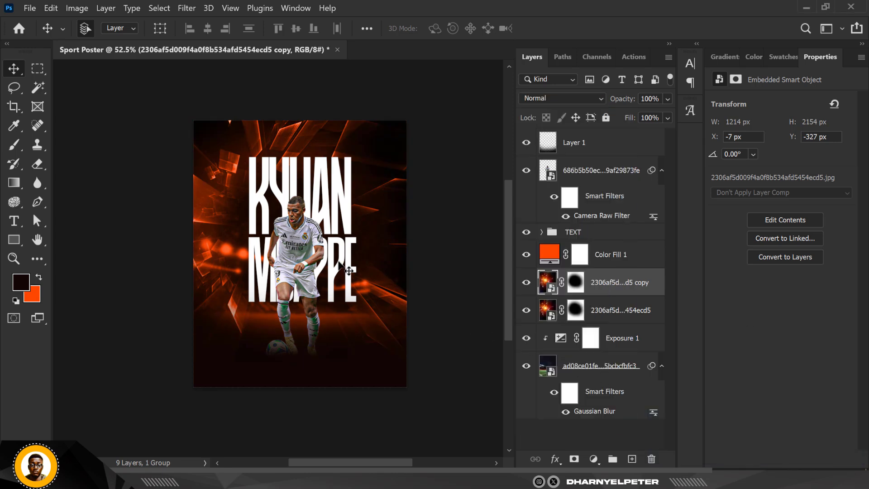
click(668, 99)
drag(649, 115, 644, 116)
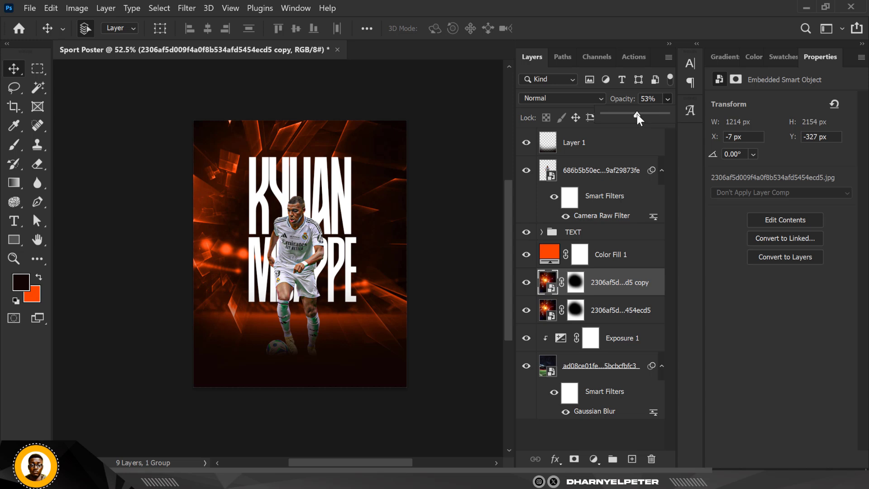
drag(637, 114, 636, 114)
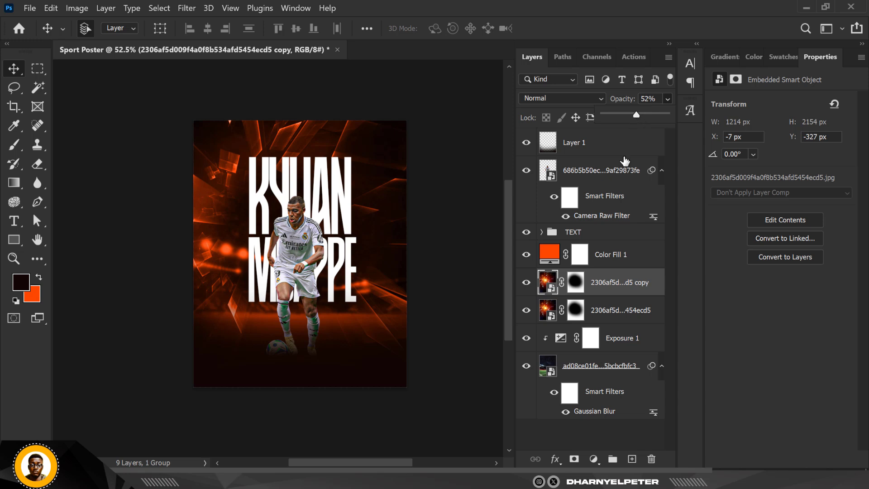
- Group the two shards layers and set the group's opacity to 61%
shift+click(633, 313)
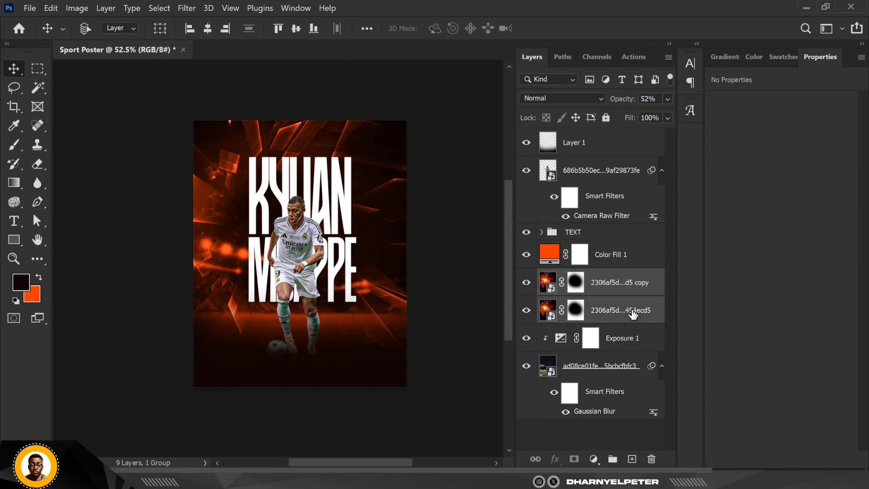
key(ctrl+g)
click(665, 117)
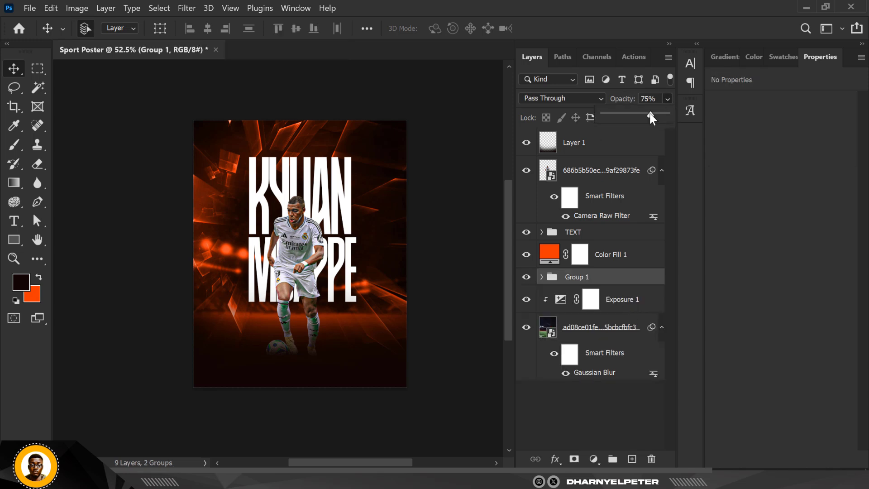
drag(642, 113, 641, 113)
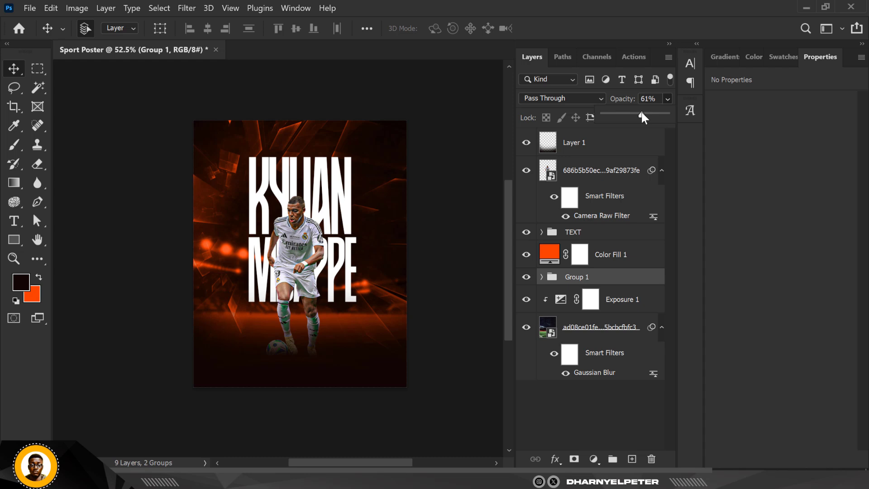
scroll(337, 277, up, 2)
scroll(337, 276, down, 1)
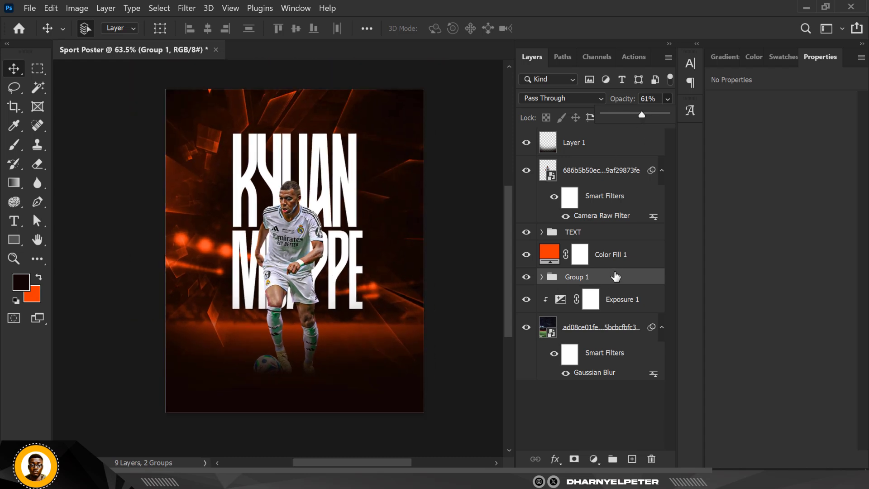
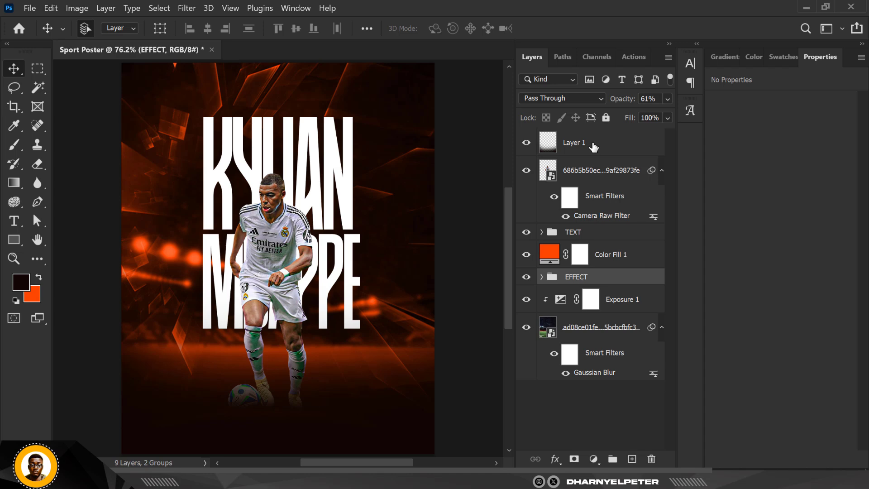
- Add a new layer above Layer 1 and start a horizontal text line below the player near the ball
click(590, 142)
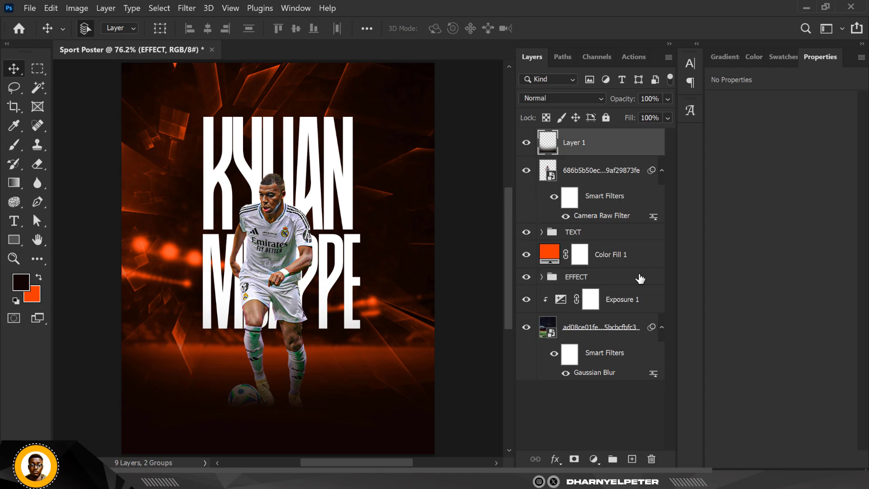
click(632, 458)
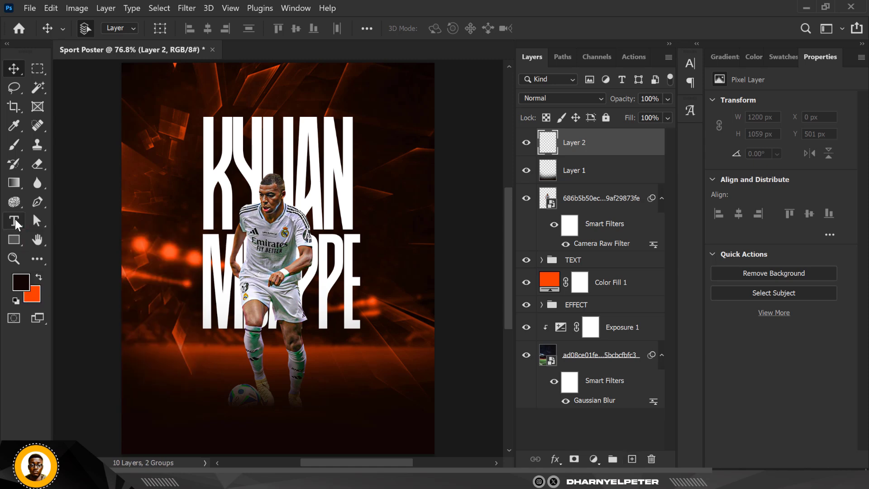
click(14, 221)
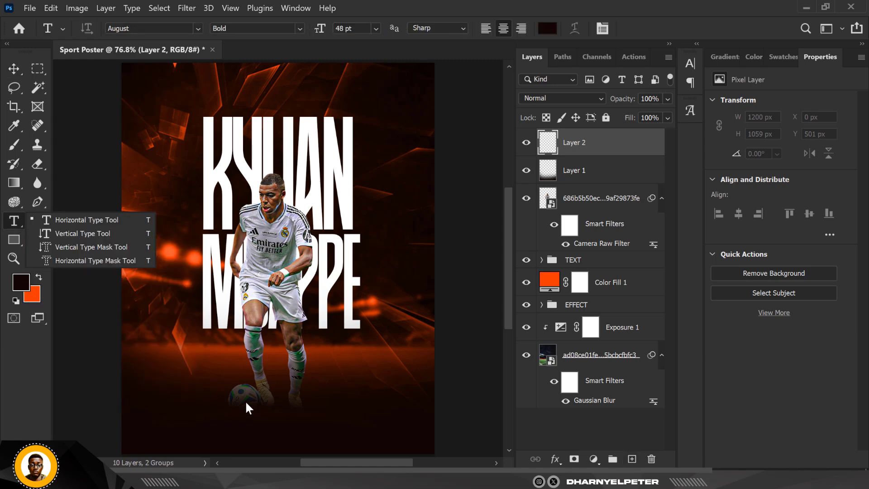
click(84, 219)
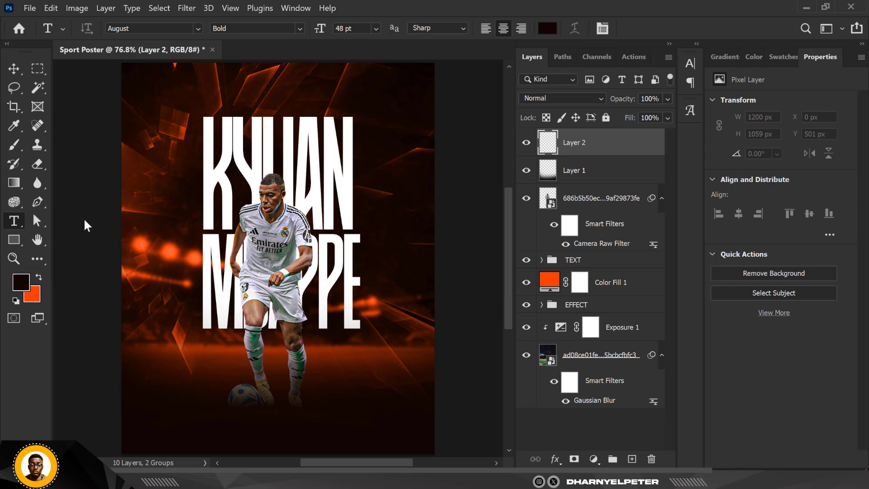
click(212, 413)
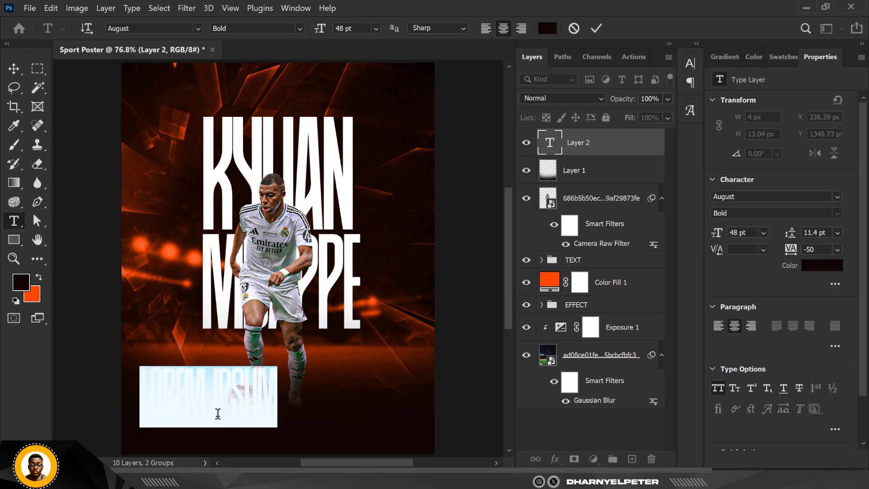
- Set the placeholder text to 18 pt in the Gochi Hand font
click(761, 232)
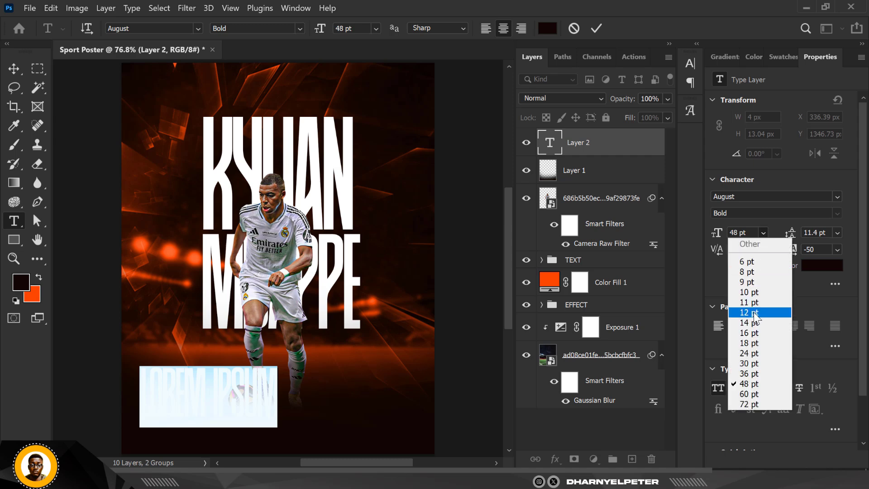
click(755, 343)
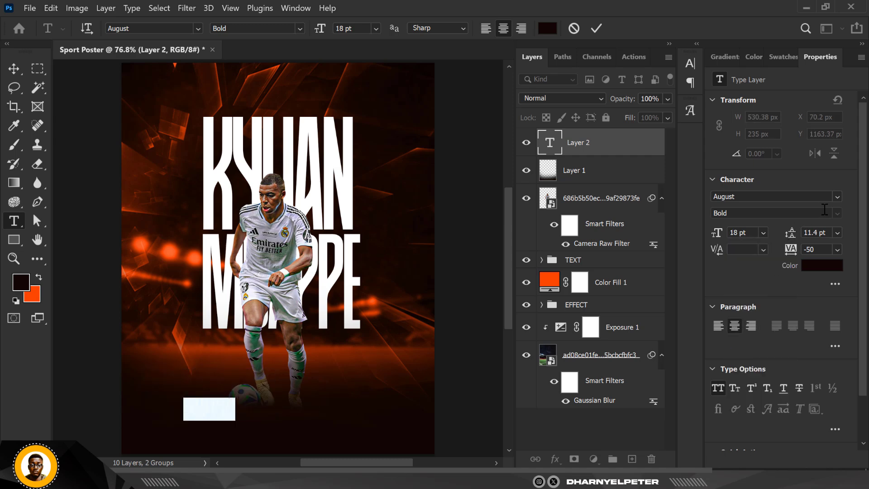
click(836, 196)
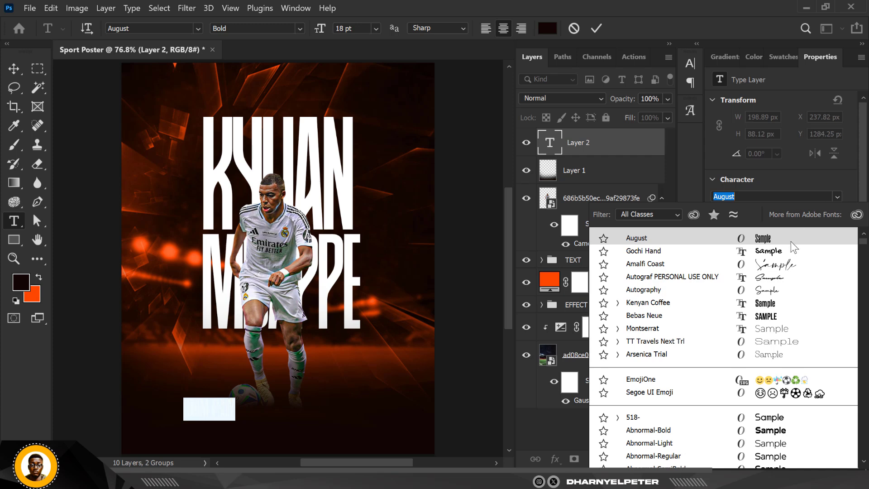
click(777, 253)
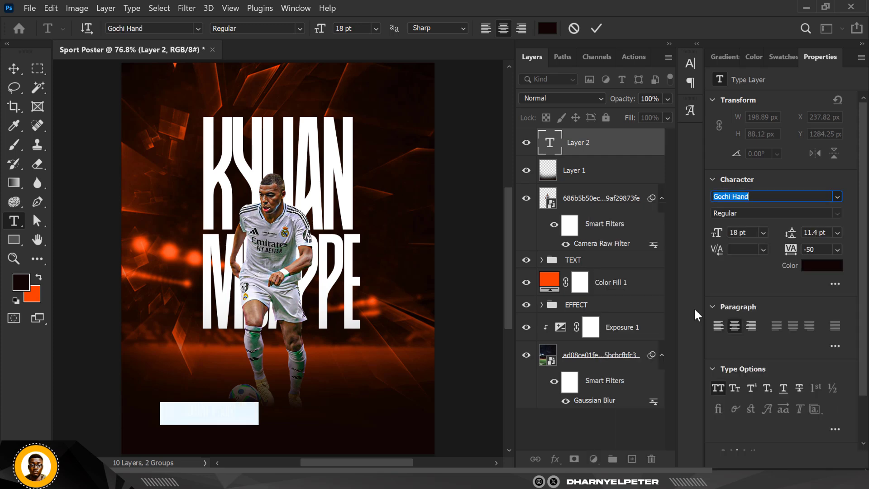
- Select all of the placeholder text and set its colour to white, ffffff
click(209, 411)
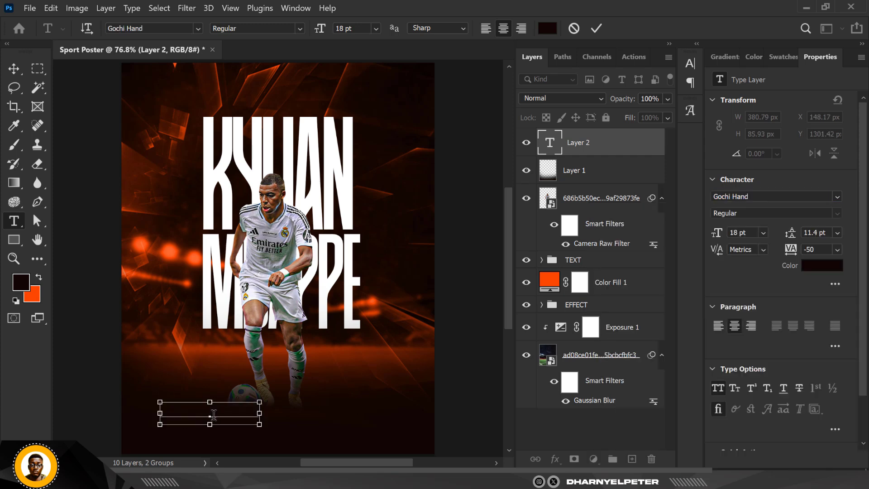
key(ctrl+a)
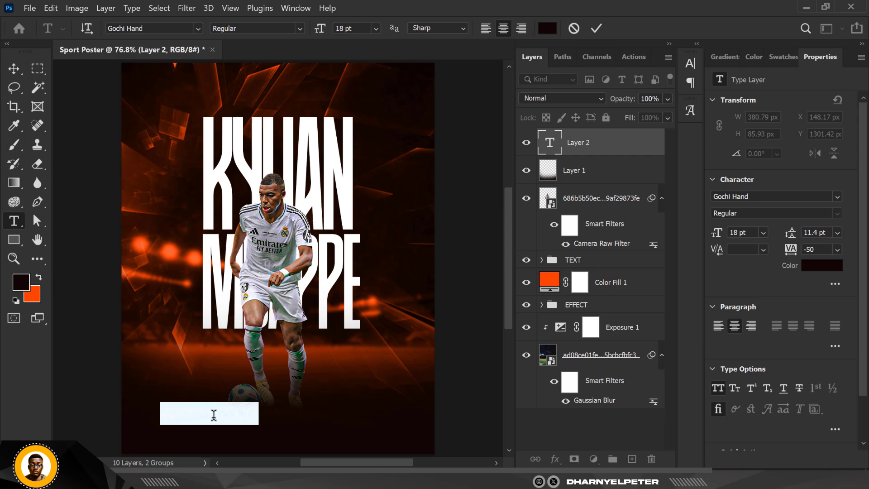
click(816, 266)
text(ffffff)
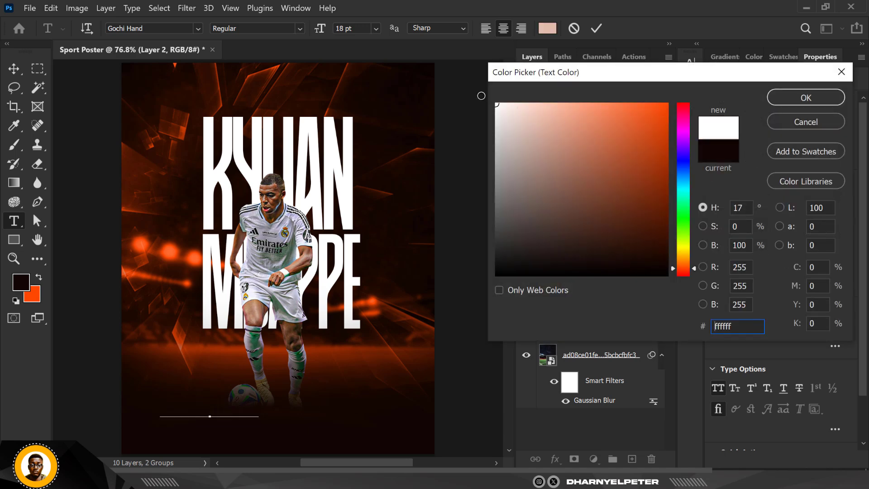
key(Return)
- Replace the placeholder text with "KYLIAN MBAPPE"
triple_click(234, 414)
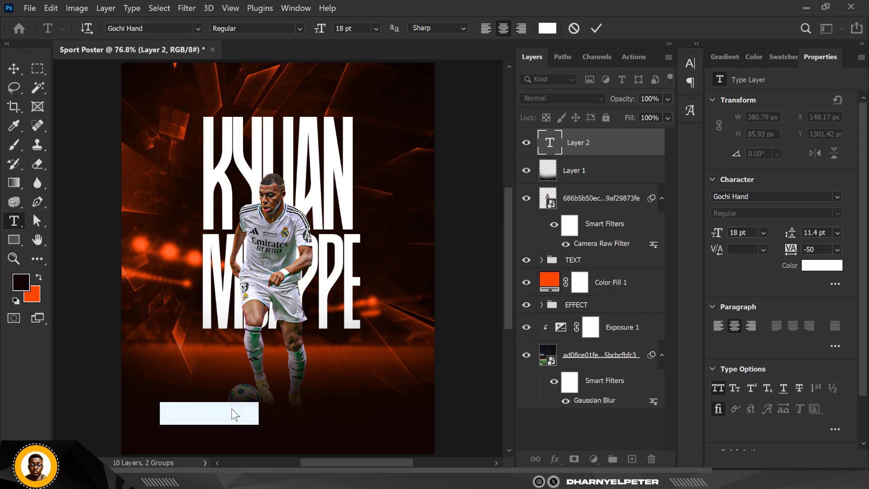
click(236, 414)
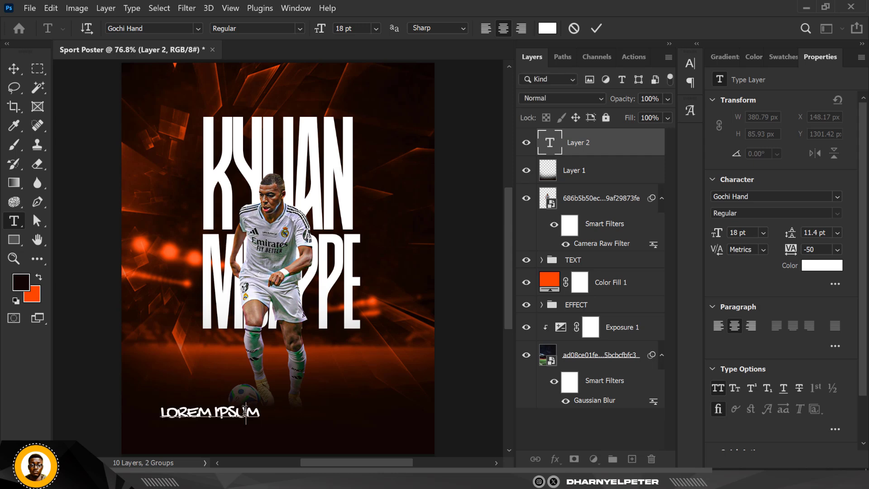
drag(260, 413, 155, 412)
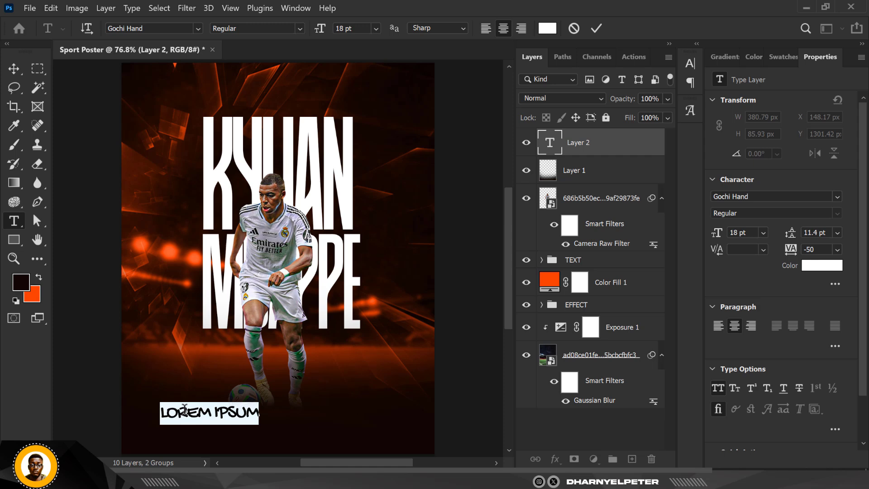
text(KY)
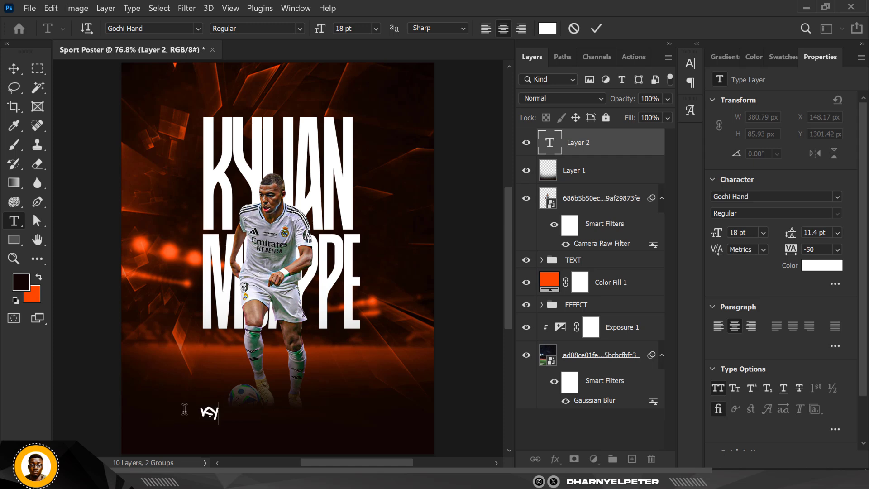
text(LIAN)
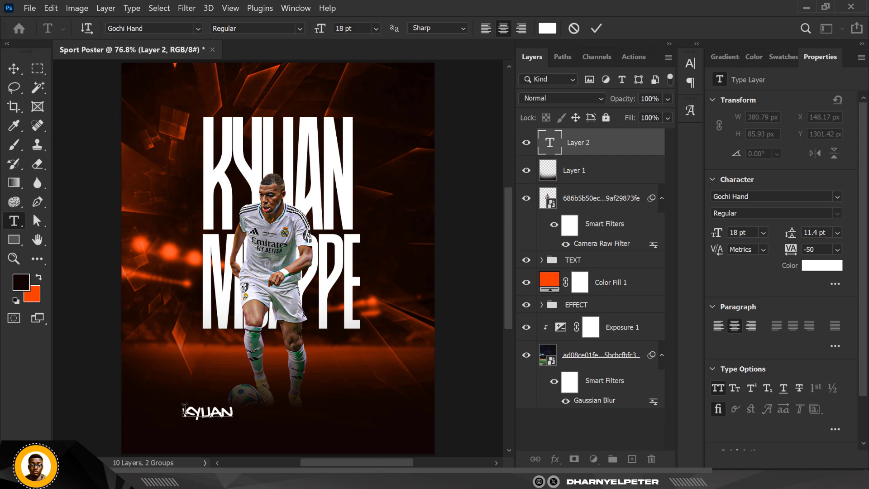
text( M)
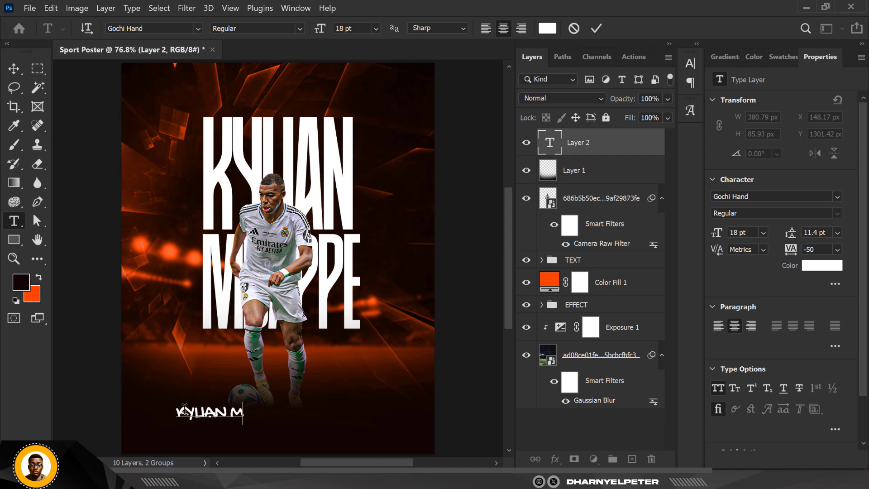
text(BA)
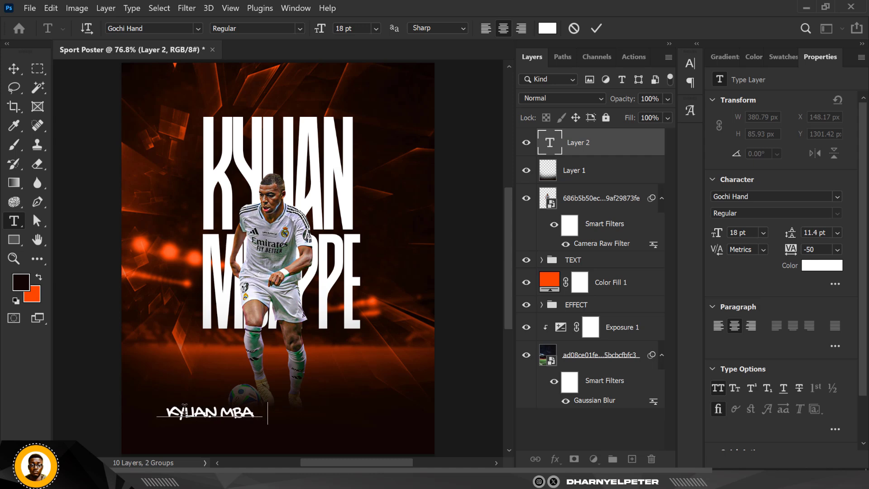
text(PPE)
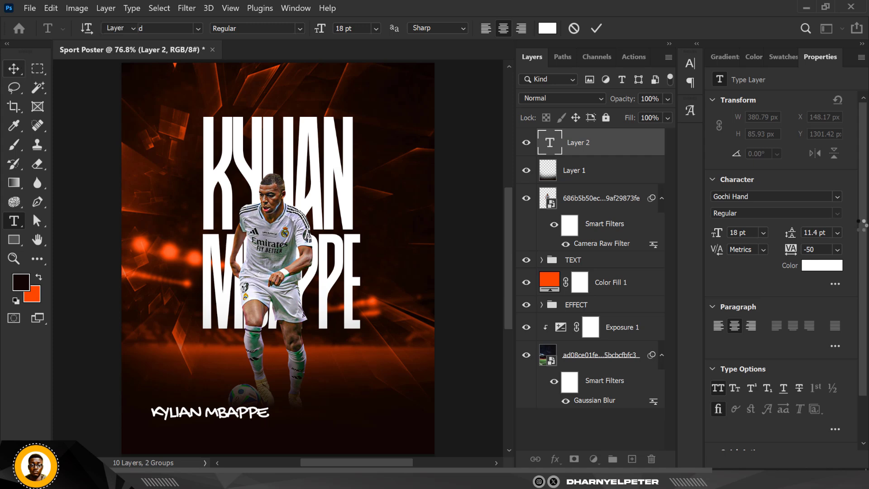
- Turn off all caps for the small name text and position it centred beneath the player's feet
click(14, 68)
click(716, 387)
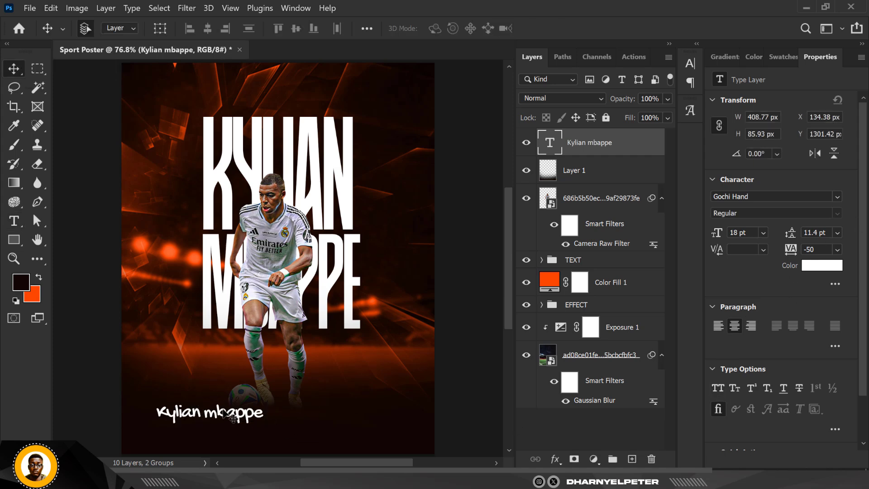
drag(199, 411, 261, 420)
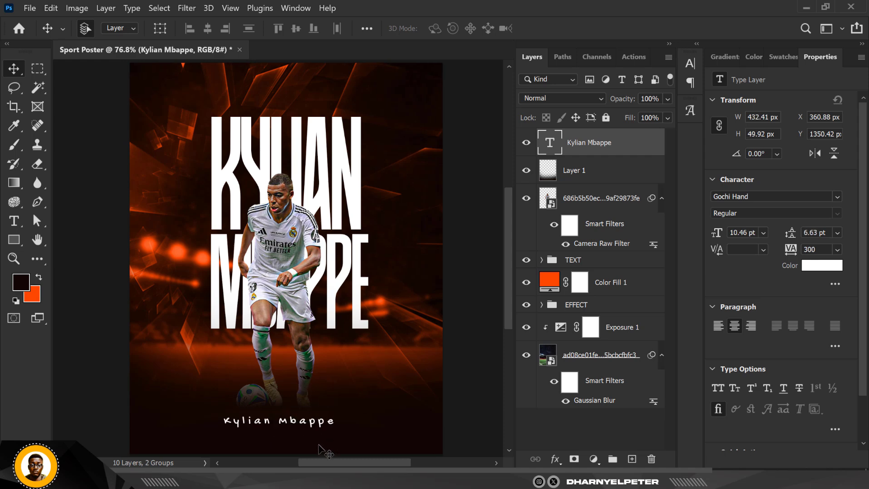
drag(313, 418, 315, 412)
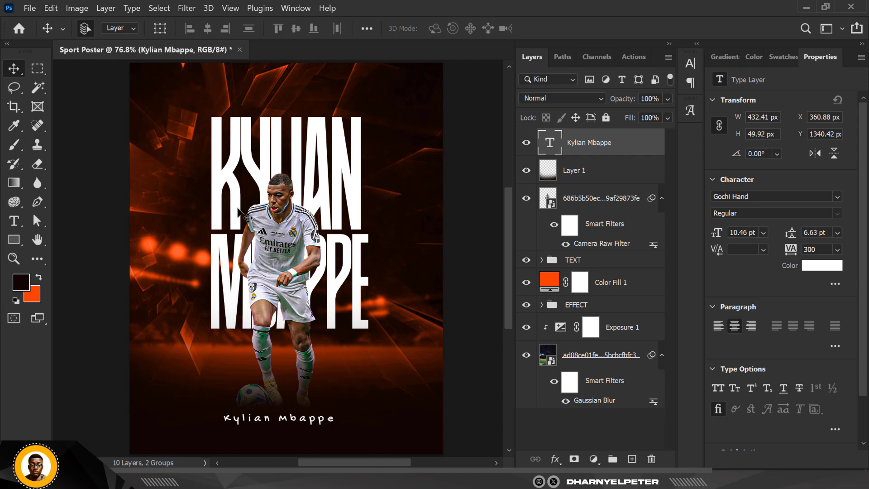
- Add a Color Balance adjustment layer on top with midtones at +19 Cyan-Red and -14 Yellow-Blue
click(600, 459)
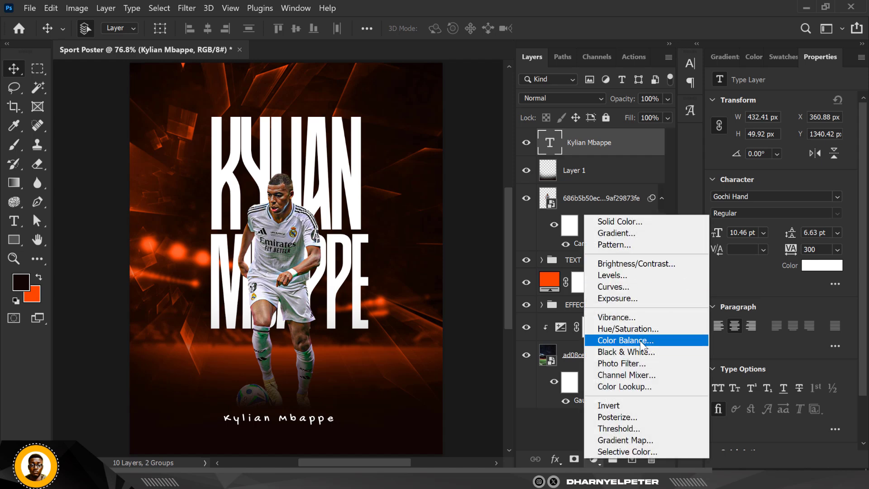
click(642, 340)
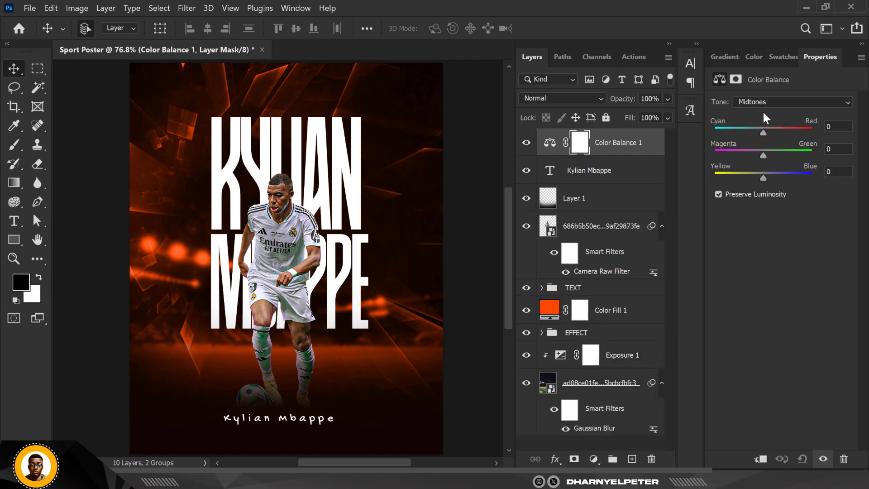
drag(762, 175, 757, 179)
drag(762, 132, 772, 131)
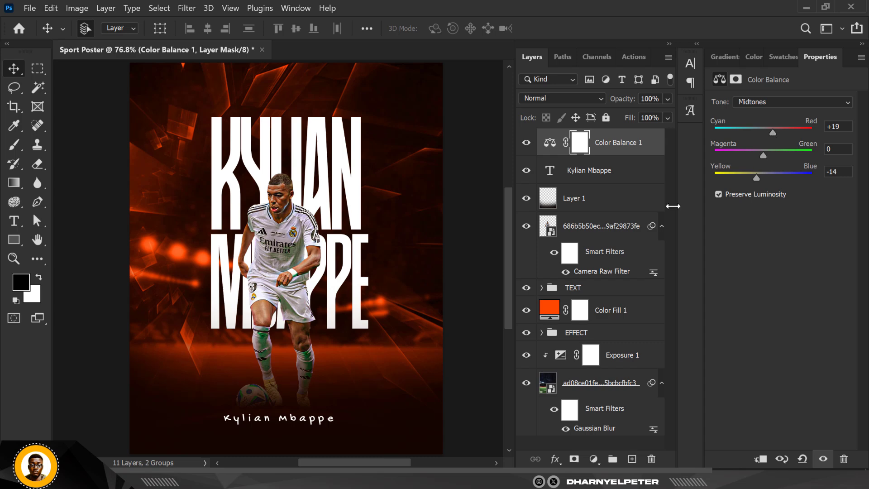
- Shift the Color Balance highlights toward yellow, setting Yellow-Blue to -19
click(769, 105)
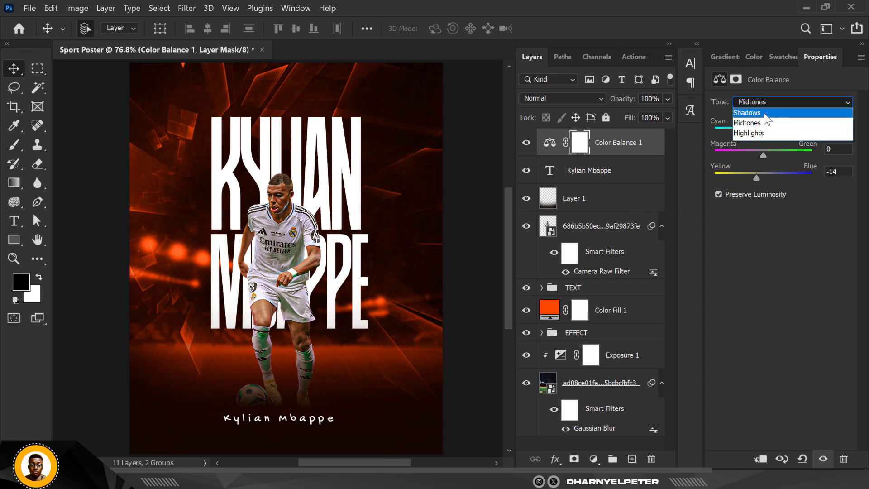
click(758, 122)
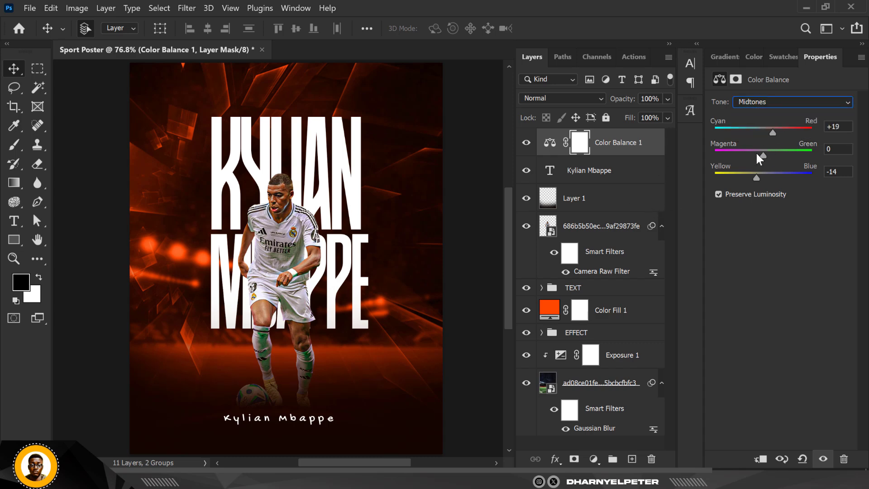
click(778, 102)
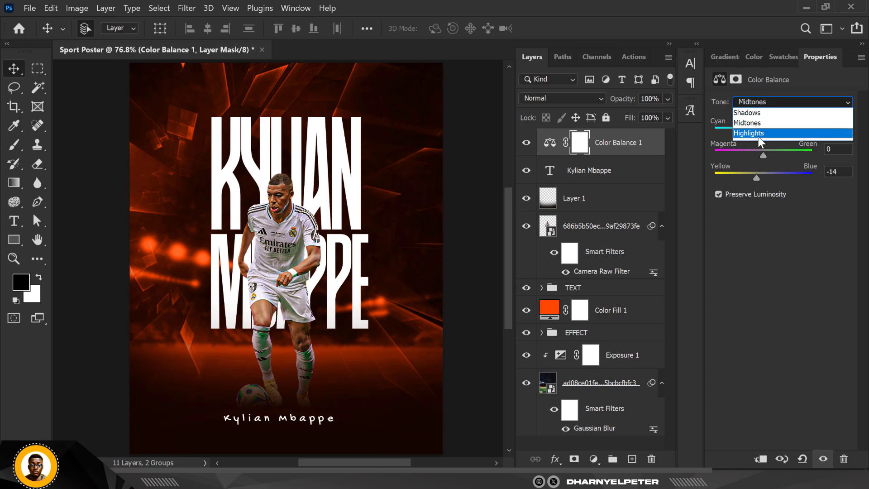
click(758, 135)
drag(763, 176, 753, 176)
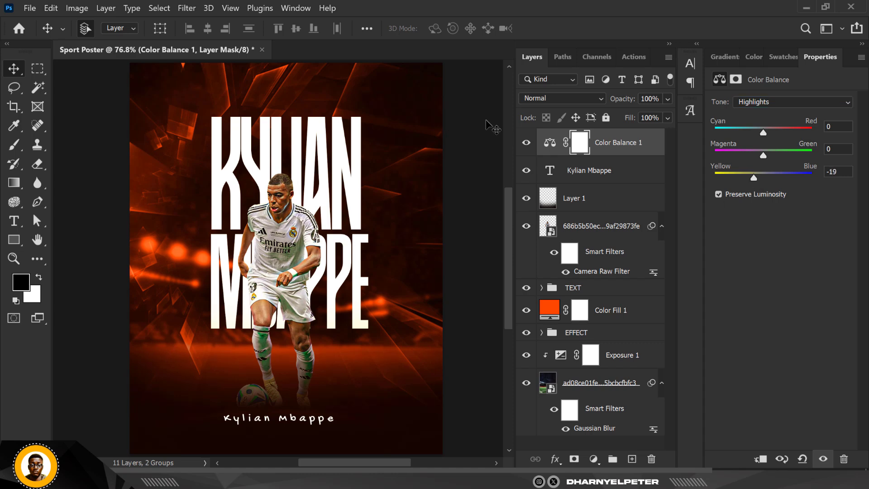
scroll(287, 199, right, 1)
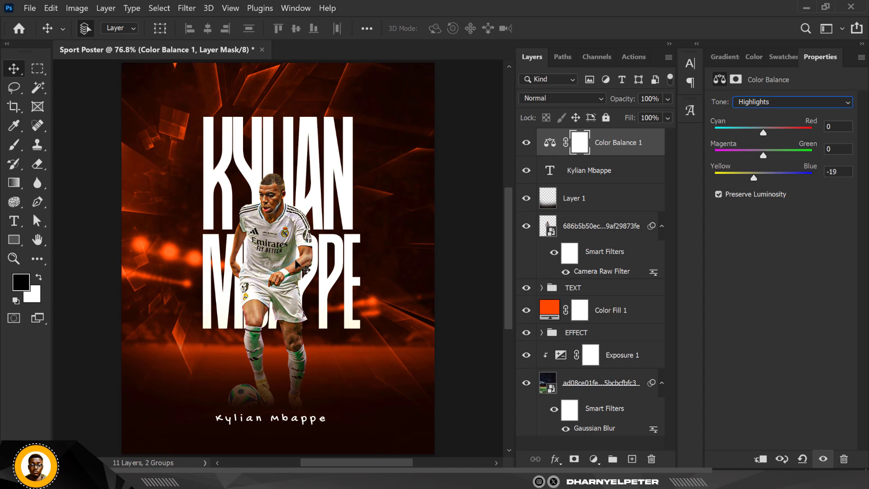